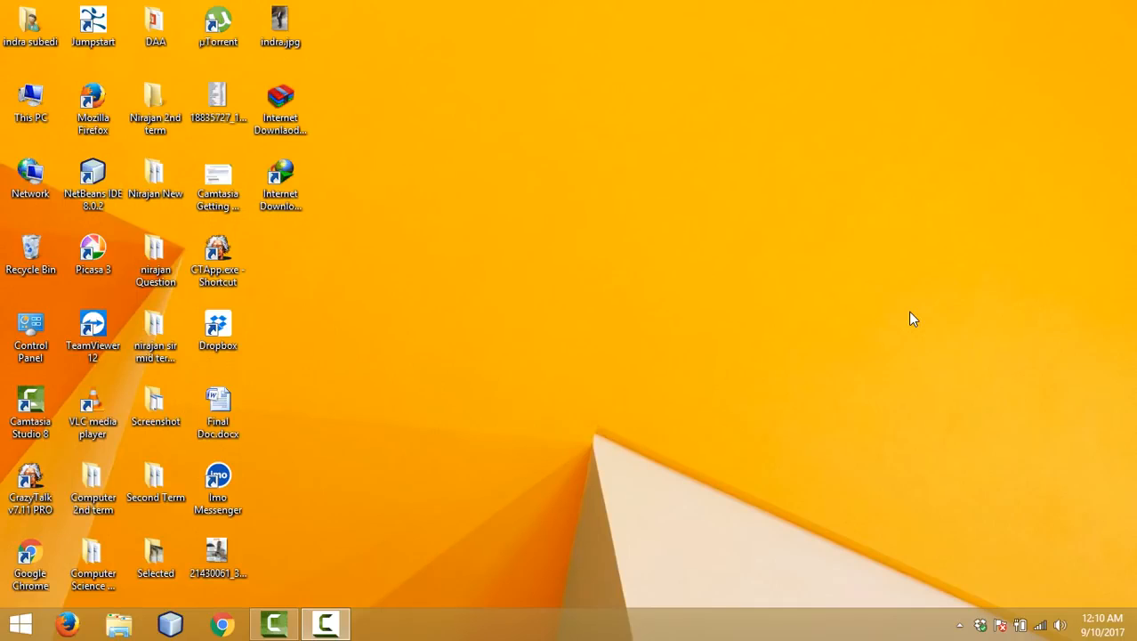
# Step: Search Google in Chrome for 'download sql server 2012'
pyautogui.click(225, 626)
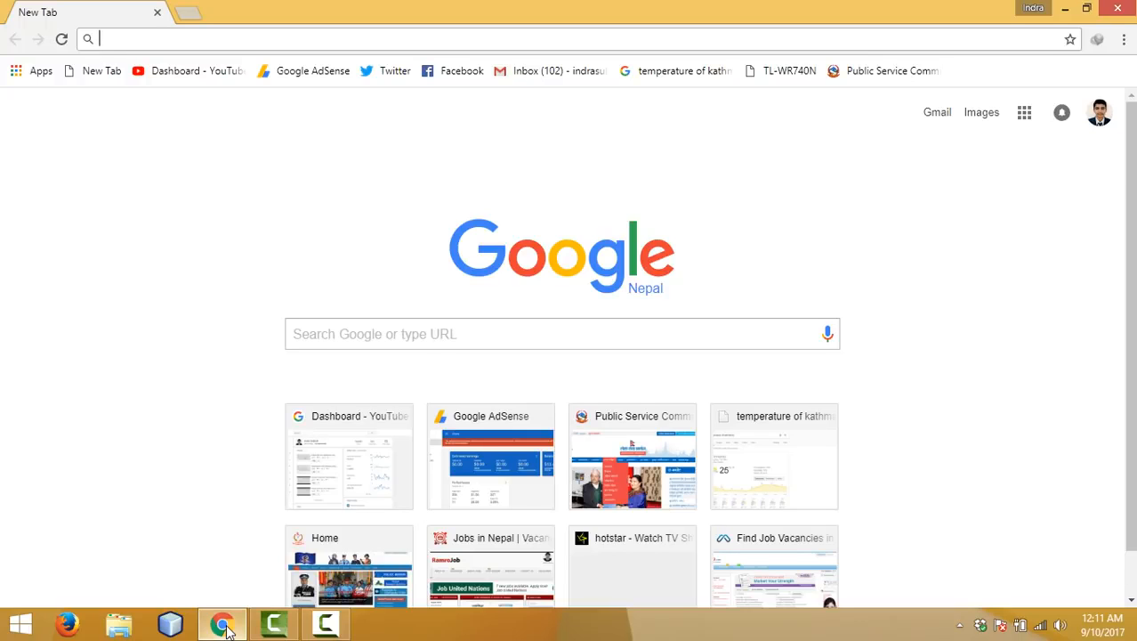
pyautogui.write('dow')
pyautogui.press('Delete')
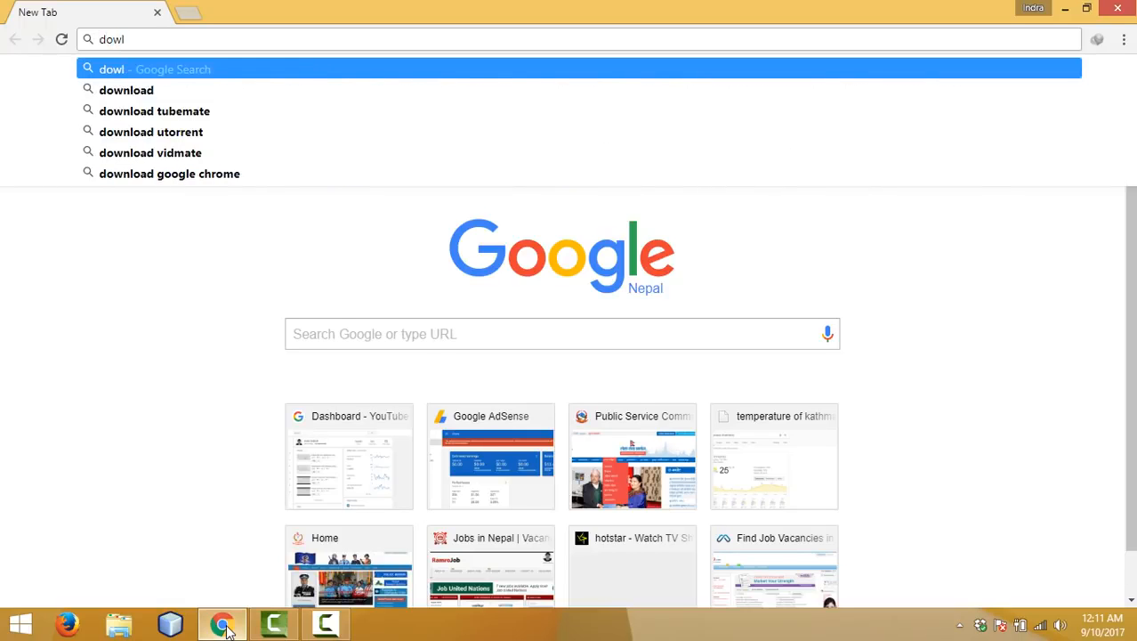
pyautogui.write('nload')
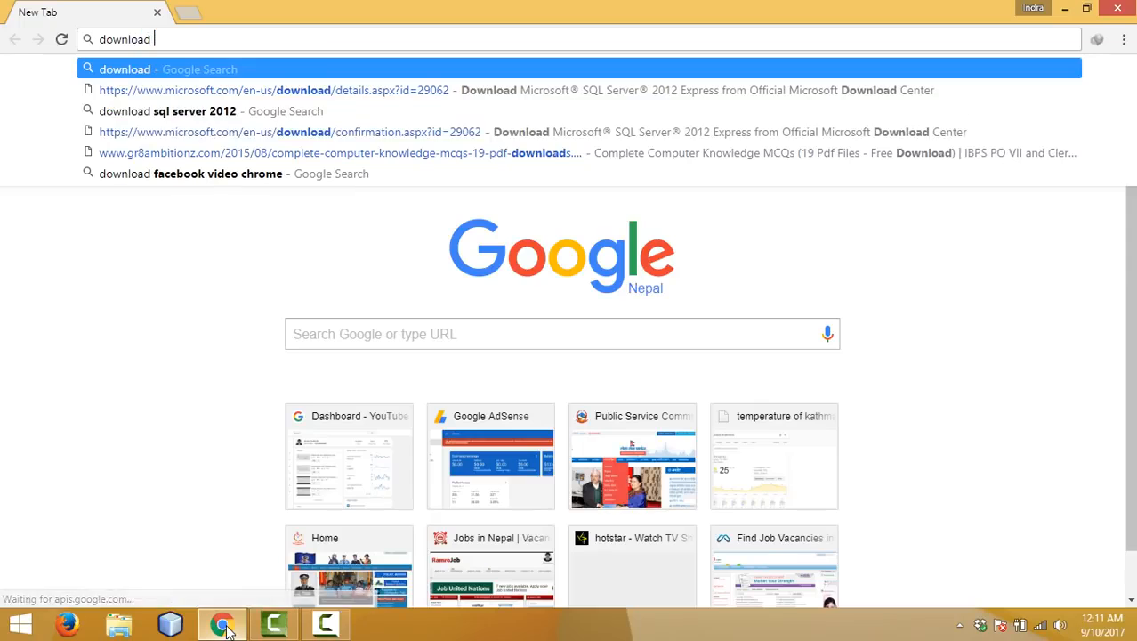
pyautogui.press('Return')
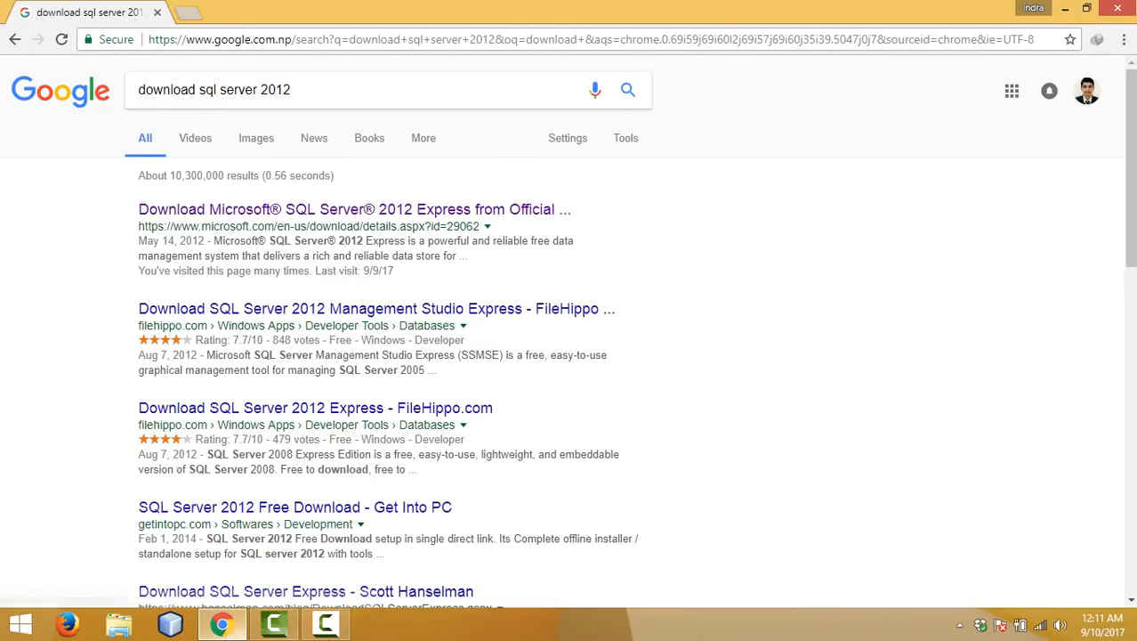
# Step: Open Microsoft's SQL Server 2012 Express download page and review its System Requirements section
pyautogui.click(298, 214)
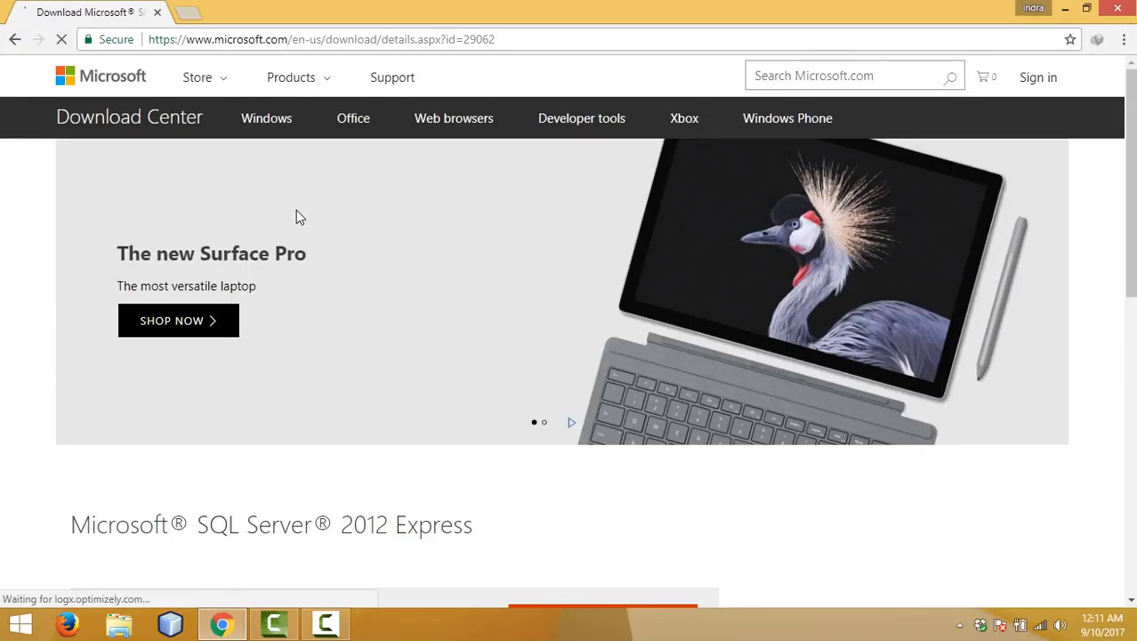
pyautogui.scroll(-2, 299, 218)
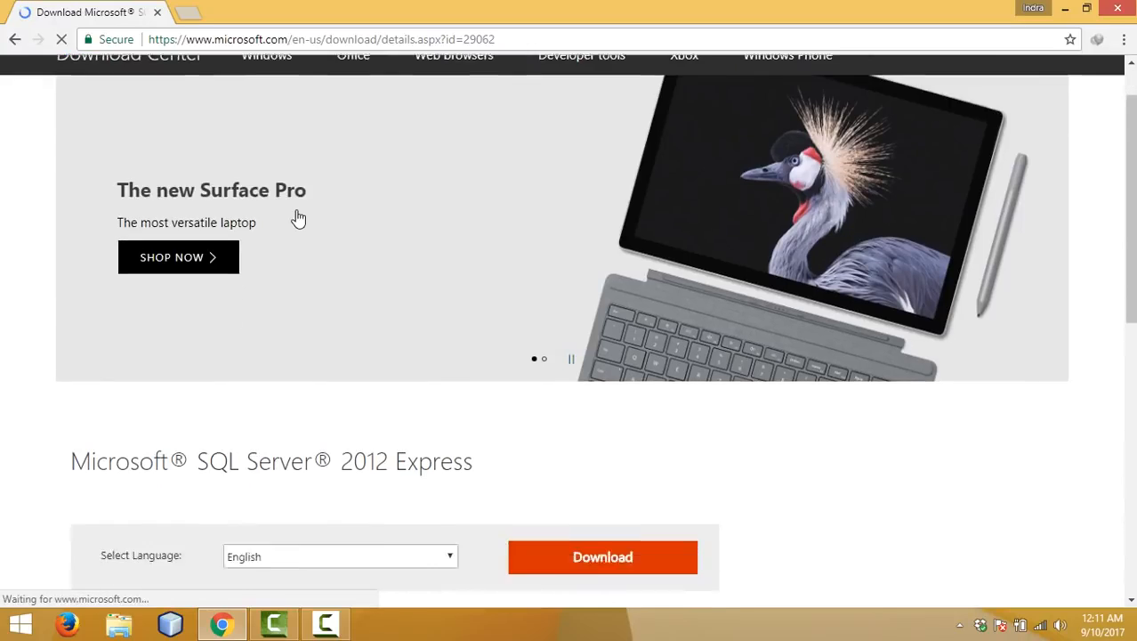
pyautogui.scroll(-2, 299, 218)
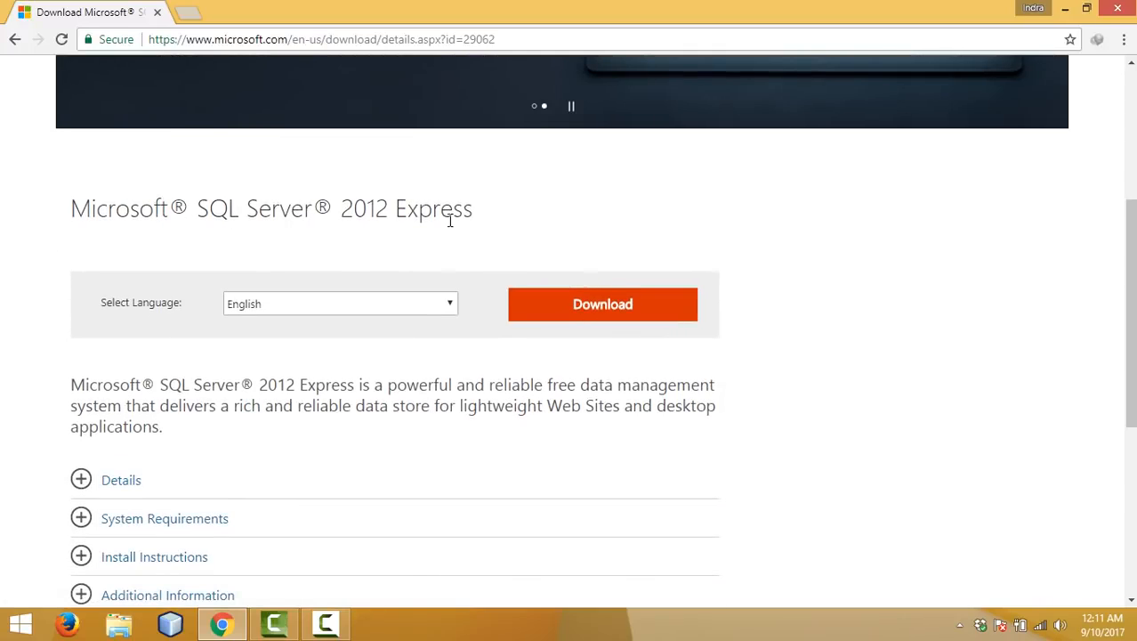
pyautogui.scroll(-1, 436, 251)
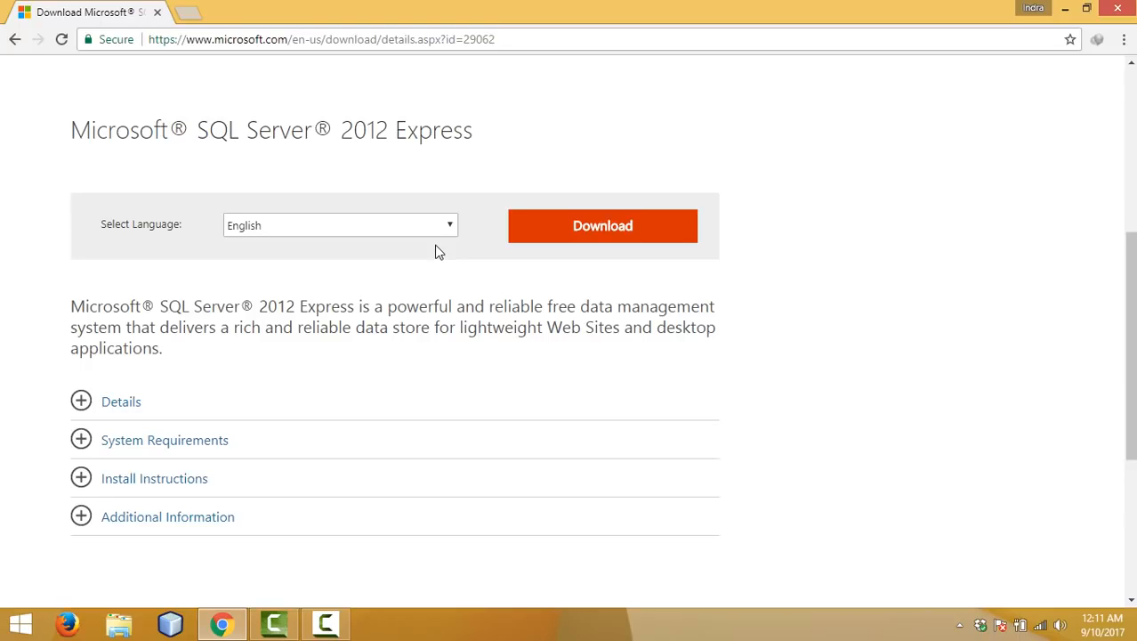
pyautogui.scroll(-2, 436, 252)
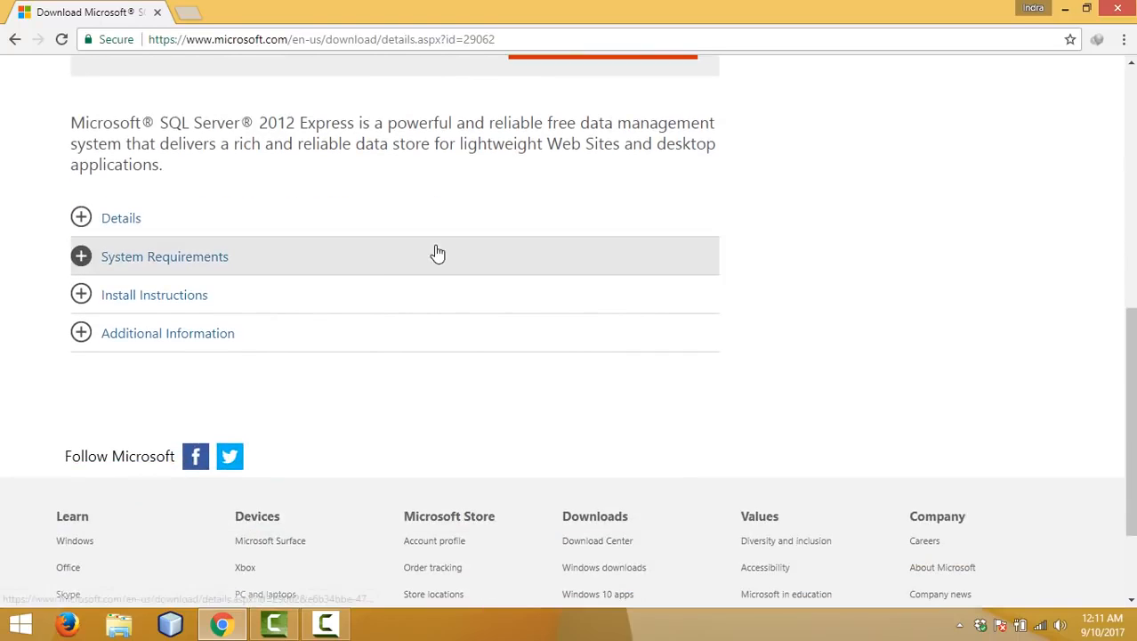
pyautogui.click(374, 259)
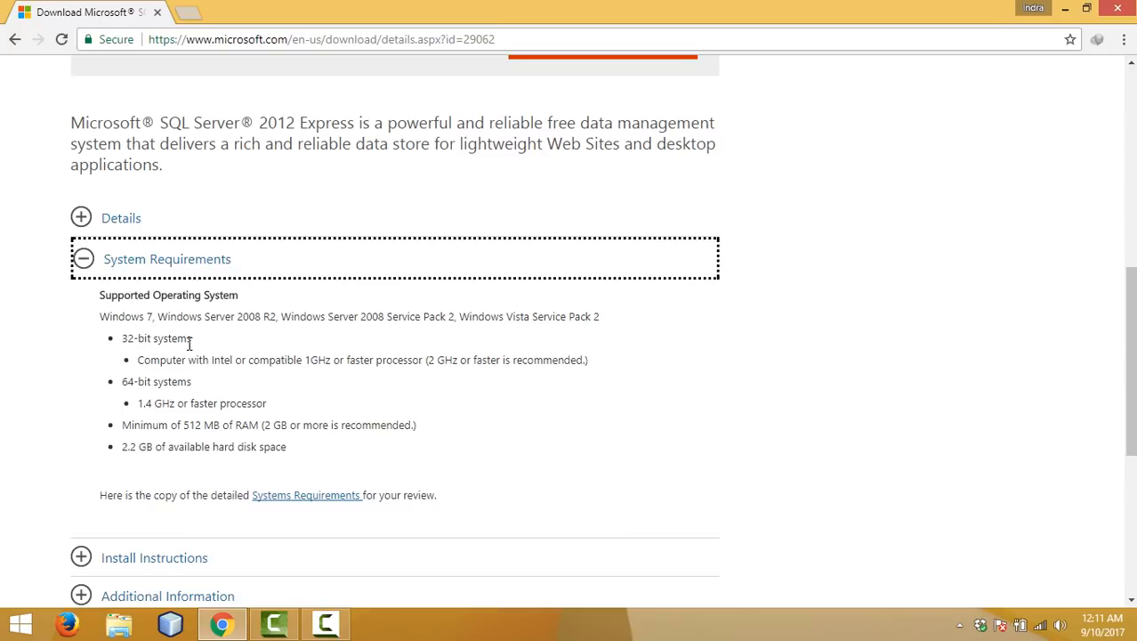
pyautogui.click(182, 267)
pyautogui.scroll(2, 204, 263)
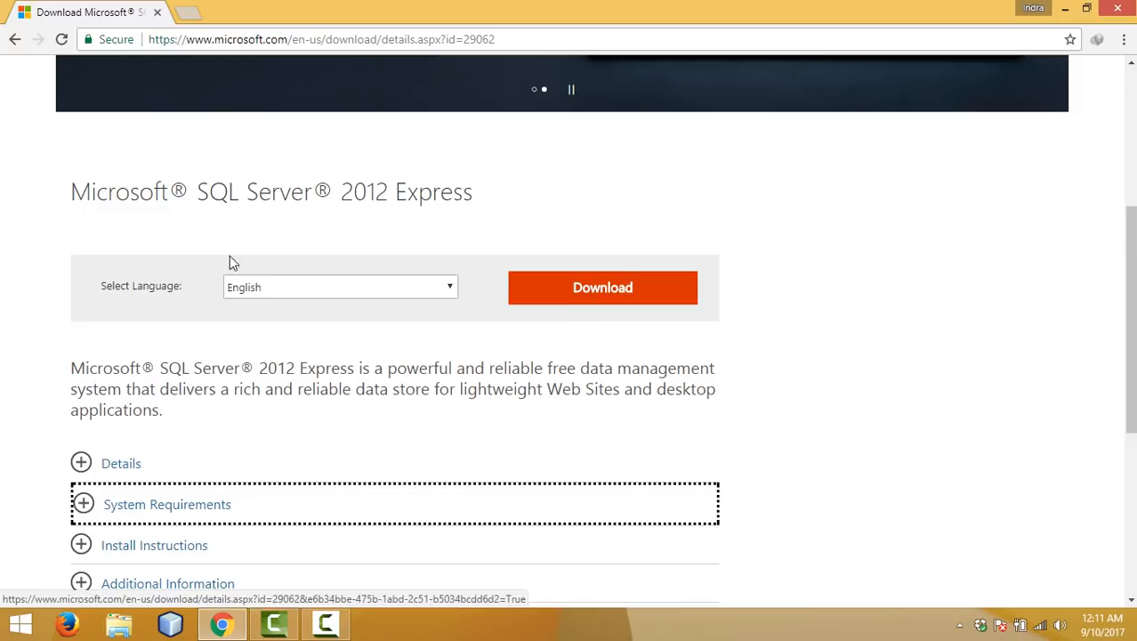
# Step: Open the download file list and try the x64 and x86 installer checkboxes
pyautogui.click(605, 301)
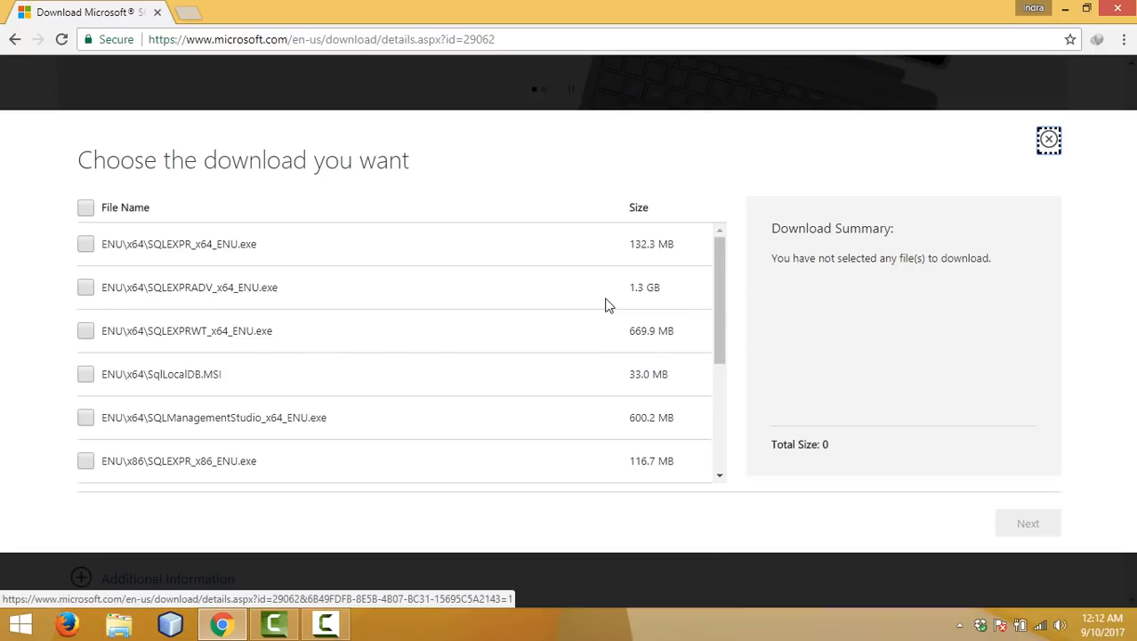
pyautogui.scroll(-3, 605, 305)
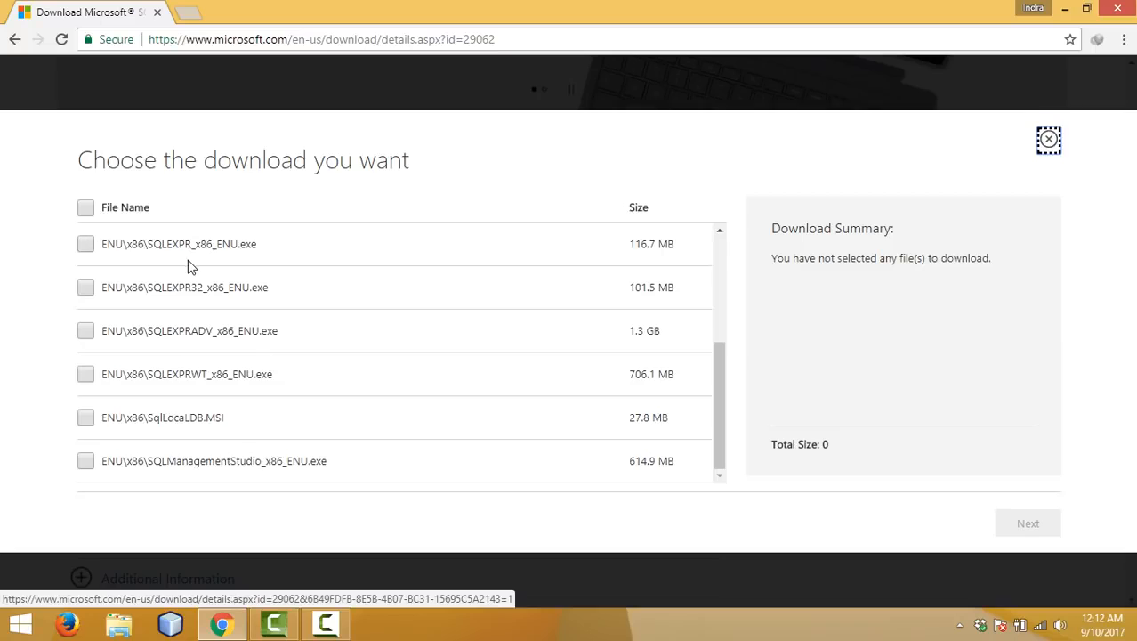
pyautogui.scroll(3, 188, 264)
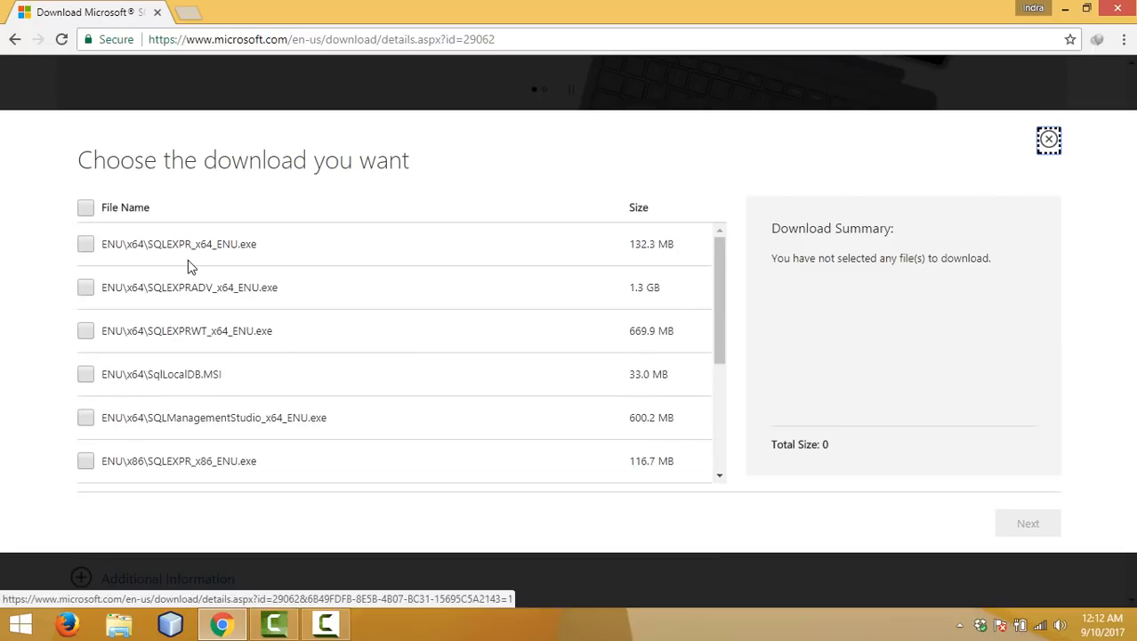
pyautogui.click(86, 244)
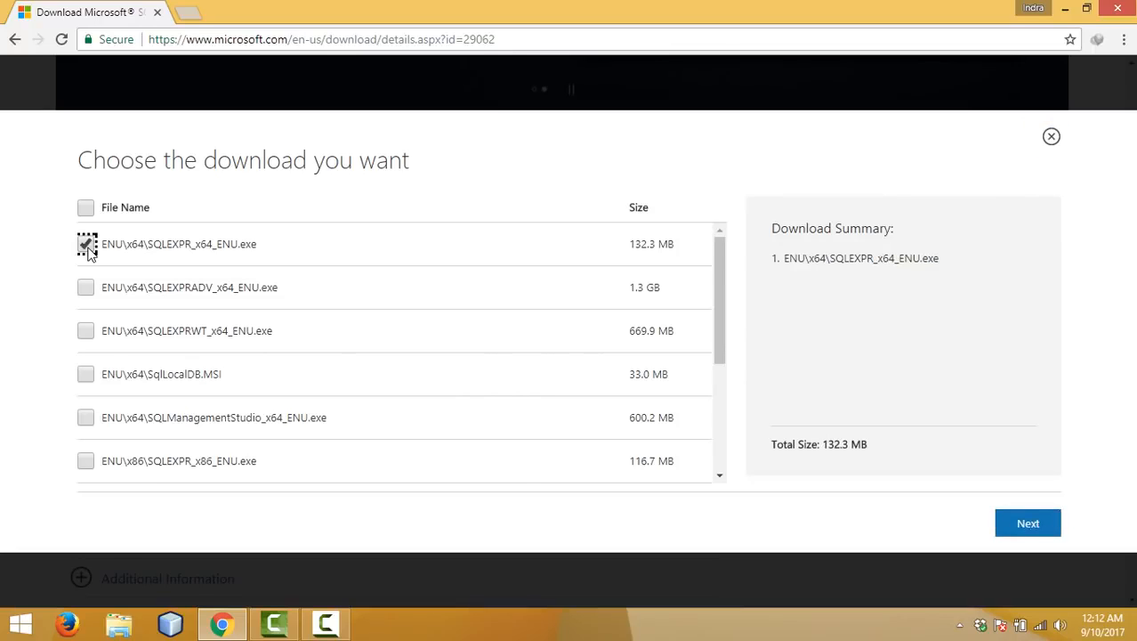
pyautogui.click(87, 419)
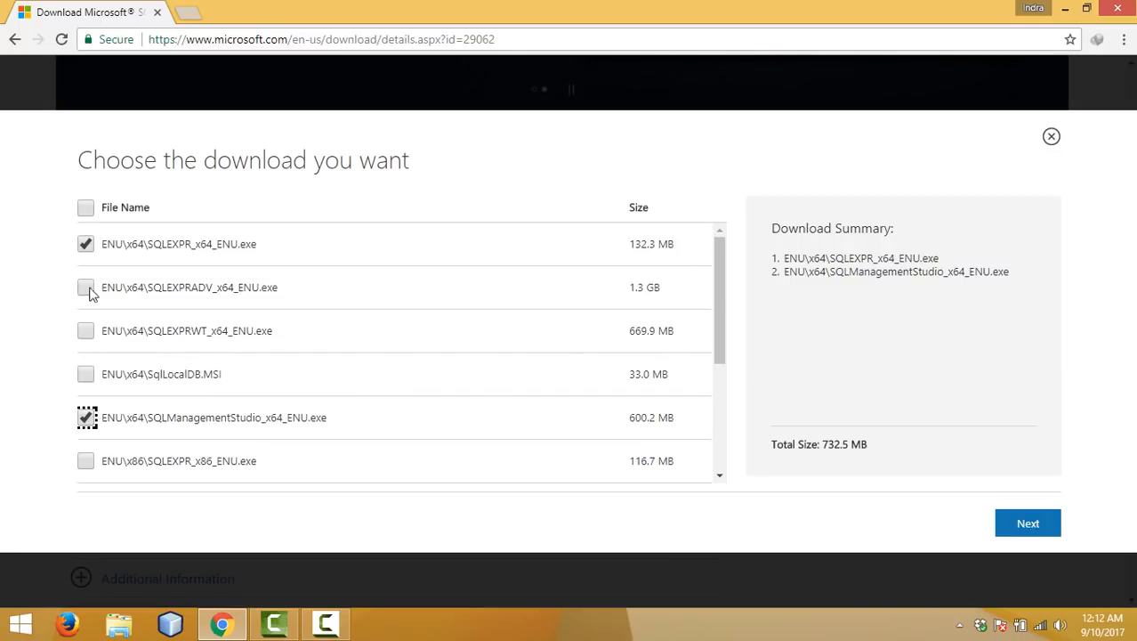
pyautogui.click(88, 246)
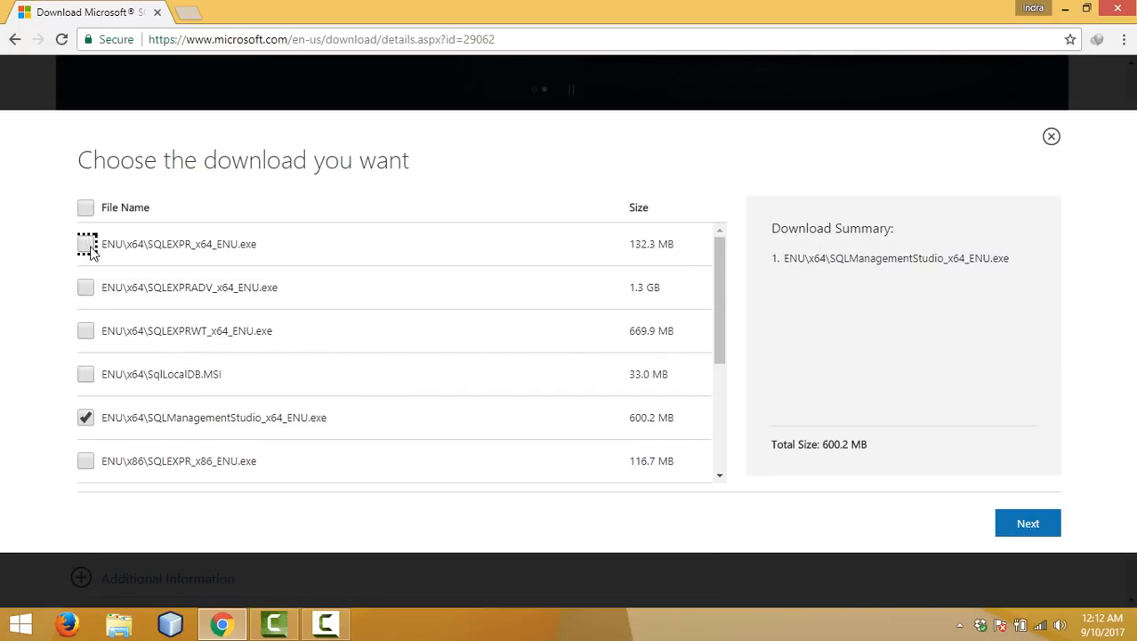
pyautogui.click(87, 417)
pyautogui.scroll(-1, 89, 423)
pyautogui.scroll(-3, 89, 423)
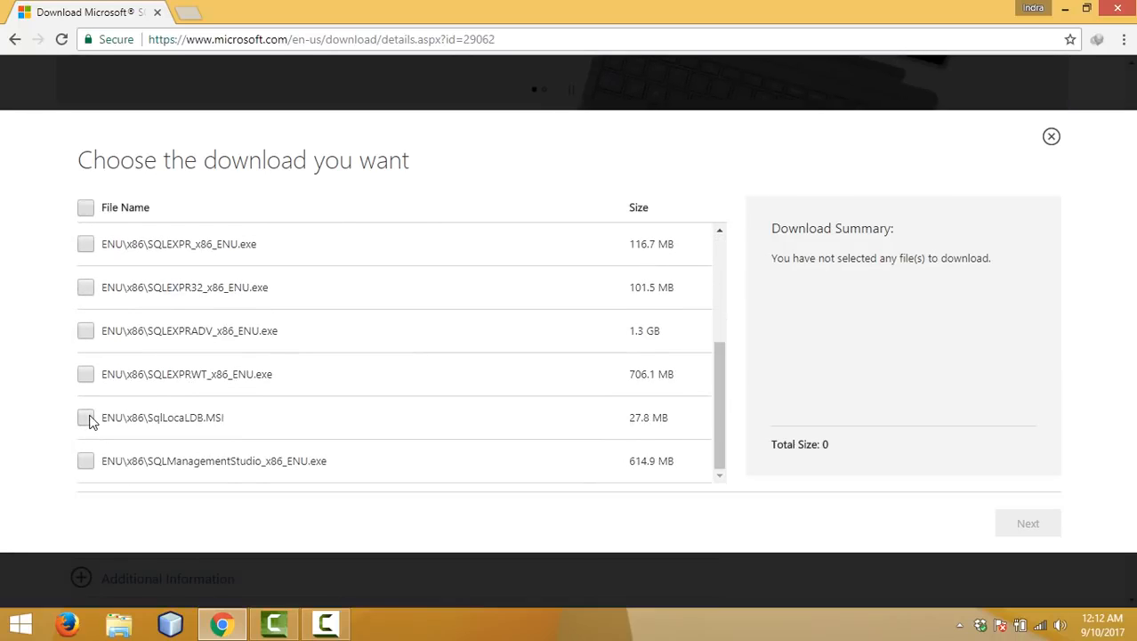
pyautogui.click(86, 462)
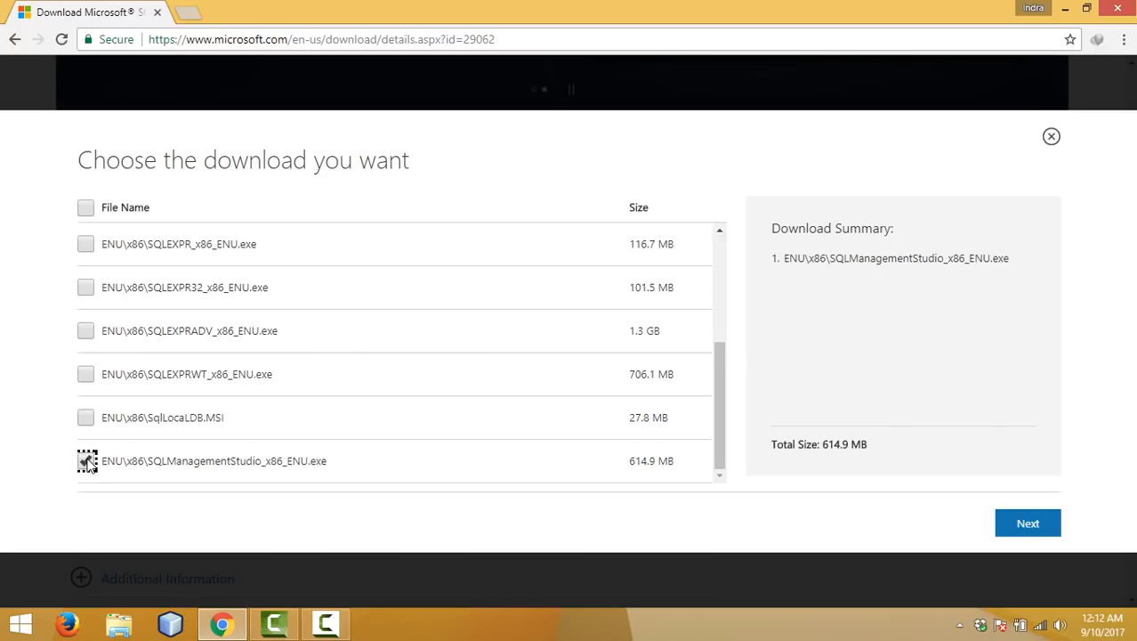
pyautogui.click(88, 246)
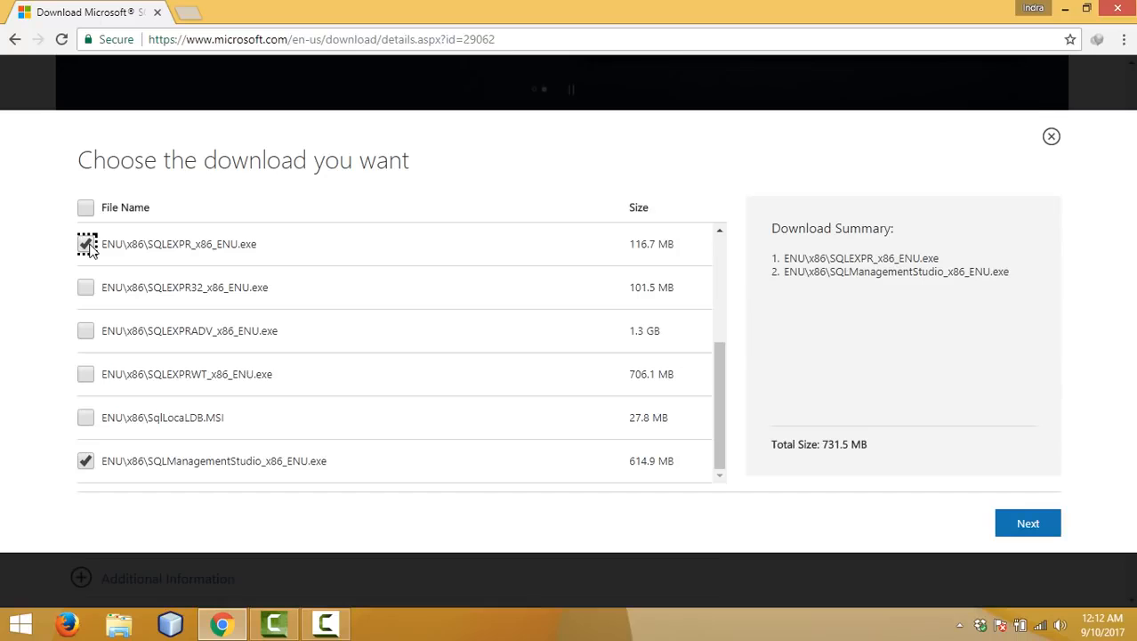
pyautogui.click(89, 462)
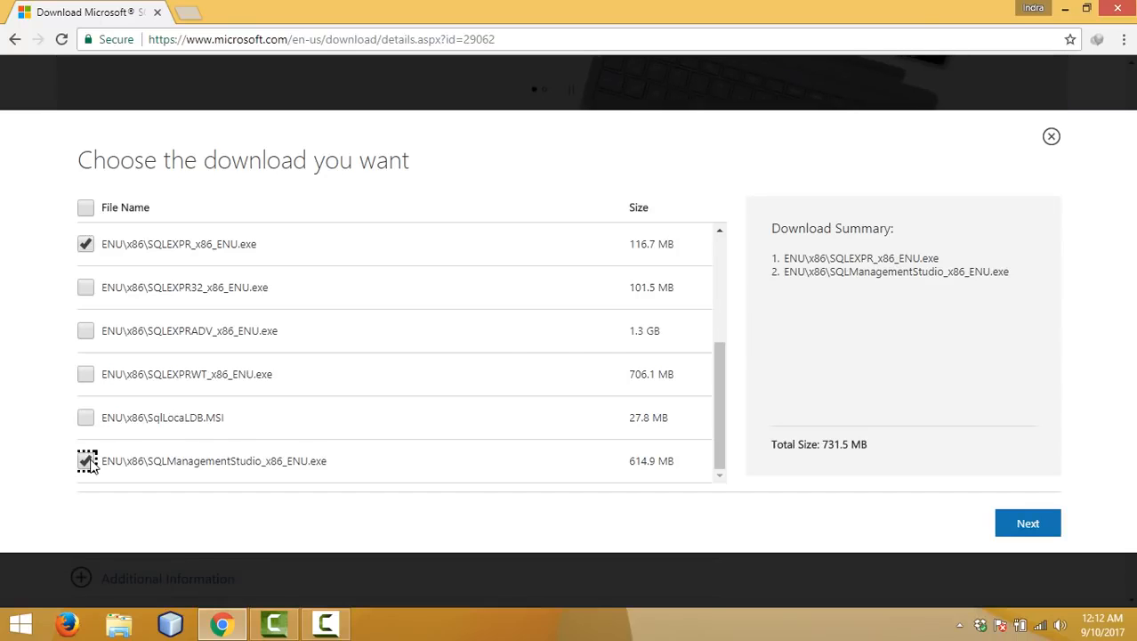
pyautogui.click(88, 246)
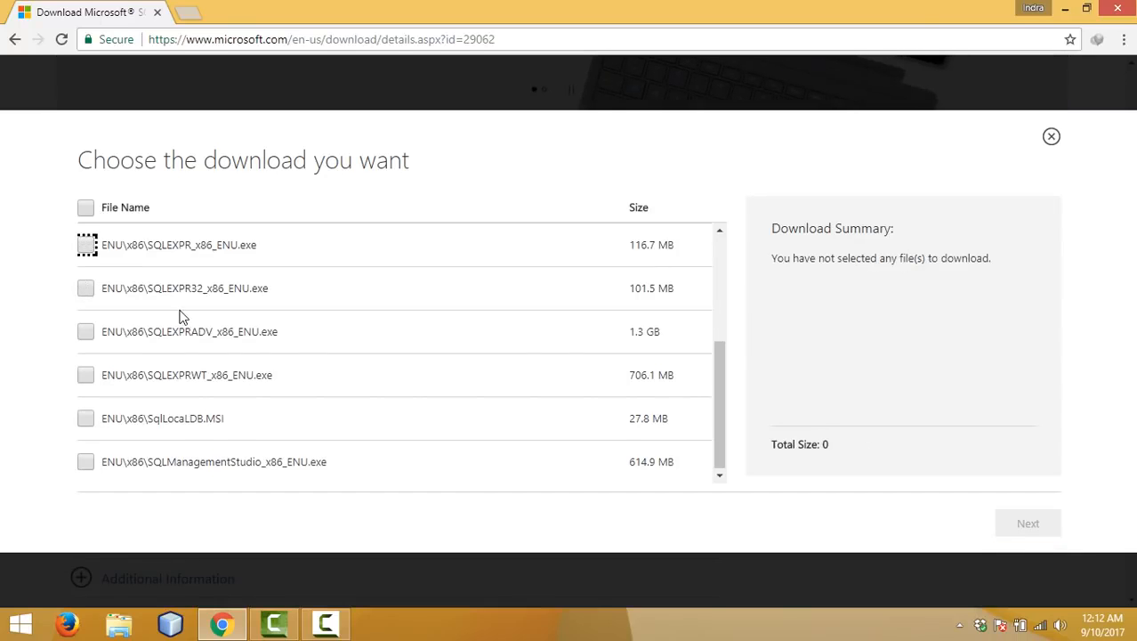
# Step: Select SQLEXPR_x64_ENU.exe and SQLManagementStudio_x64_ENU.exe and proceed to the download
pyautogui.scroll(3, 182, 317)
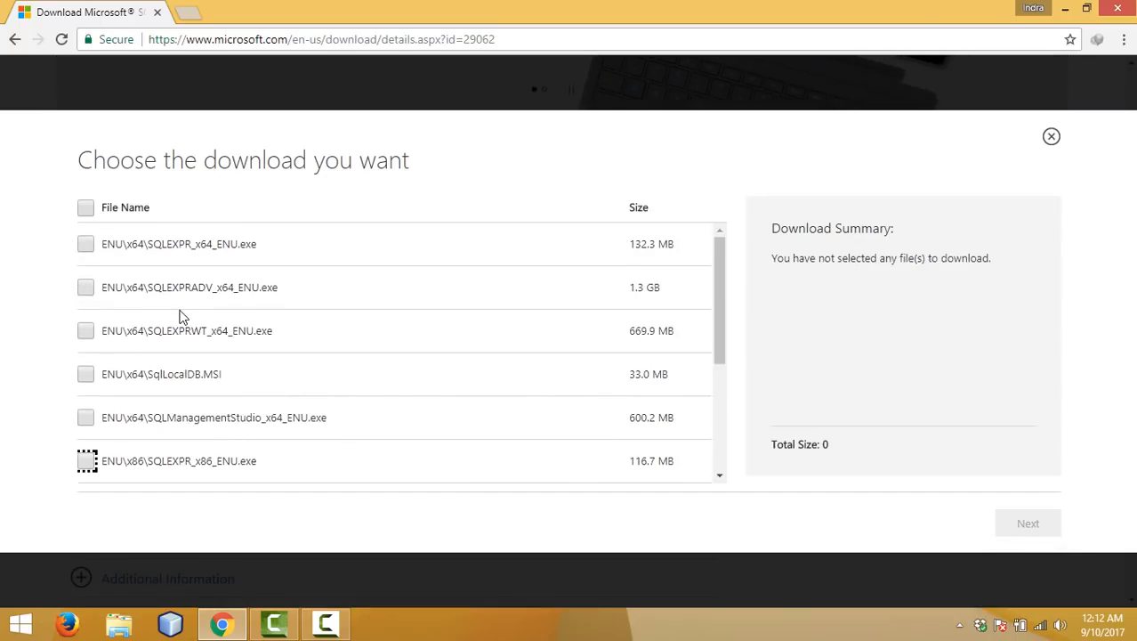
pyautogui.click(87, 245)
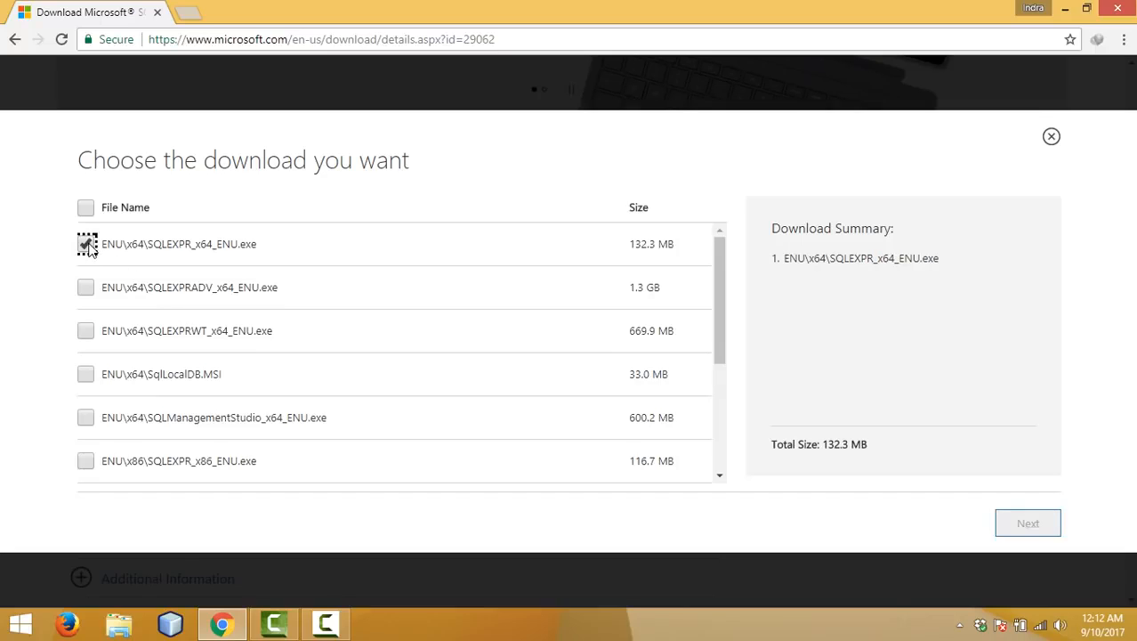
pyautogui.click(87, 419)
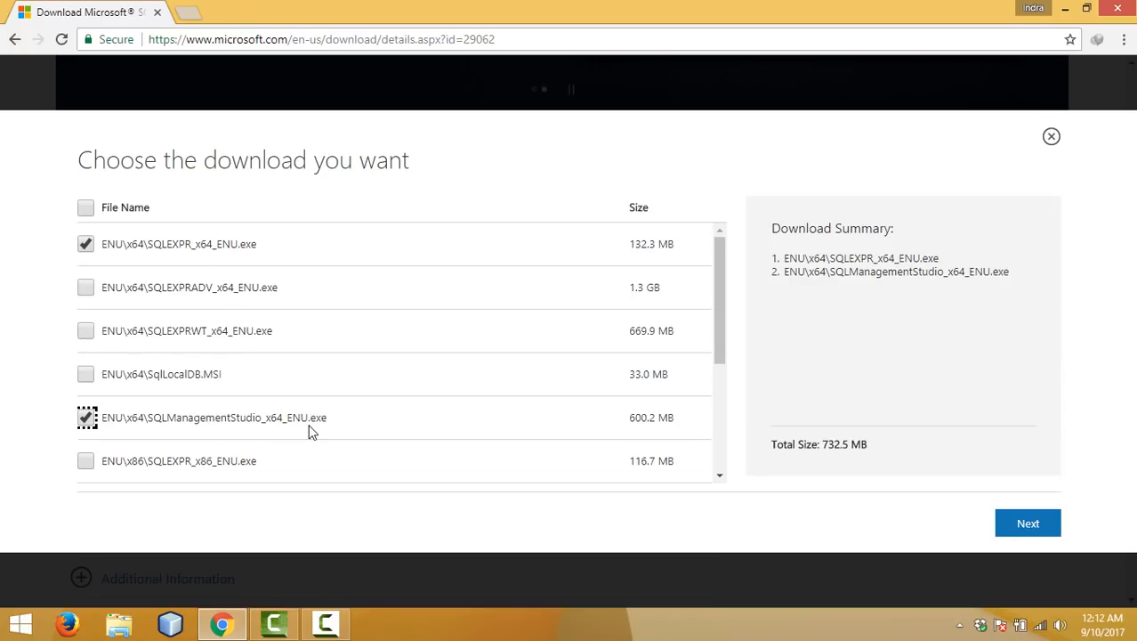
pyautogui.click(1033, 524)
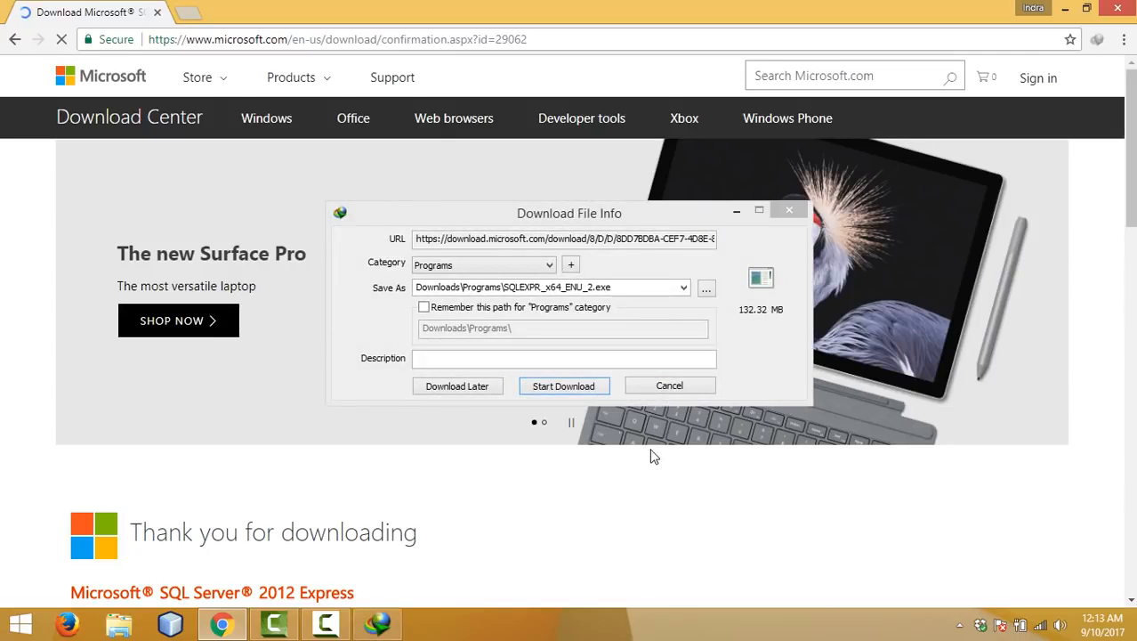
# Step: Start the IDM download of the installer into Downloads\Programs
pyautogui.click(573, 388)
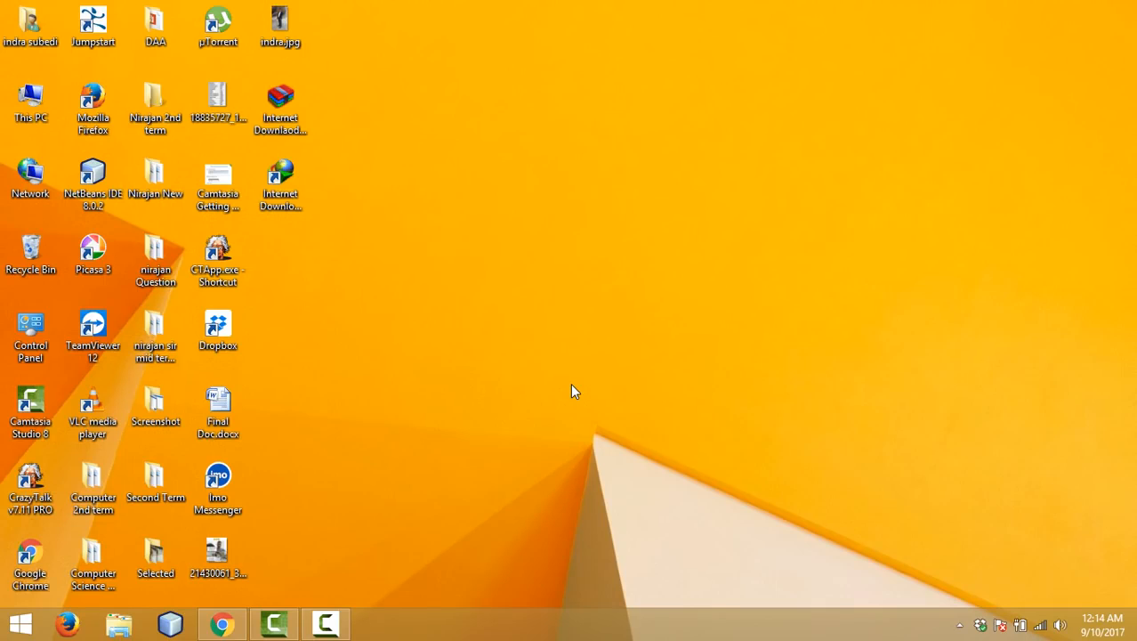
# Step: Browse to Downloads\Programs and launch SQLEXPR_x64_ENU.exe to extract its files
pyautogui.doubleClick(30, 25)
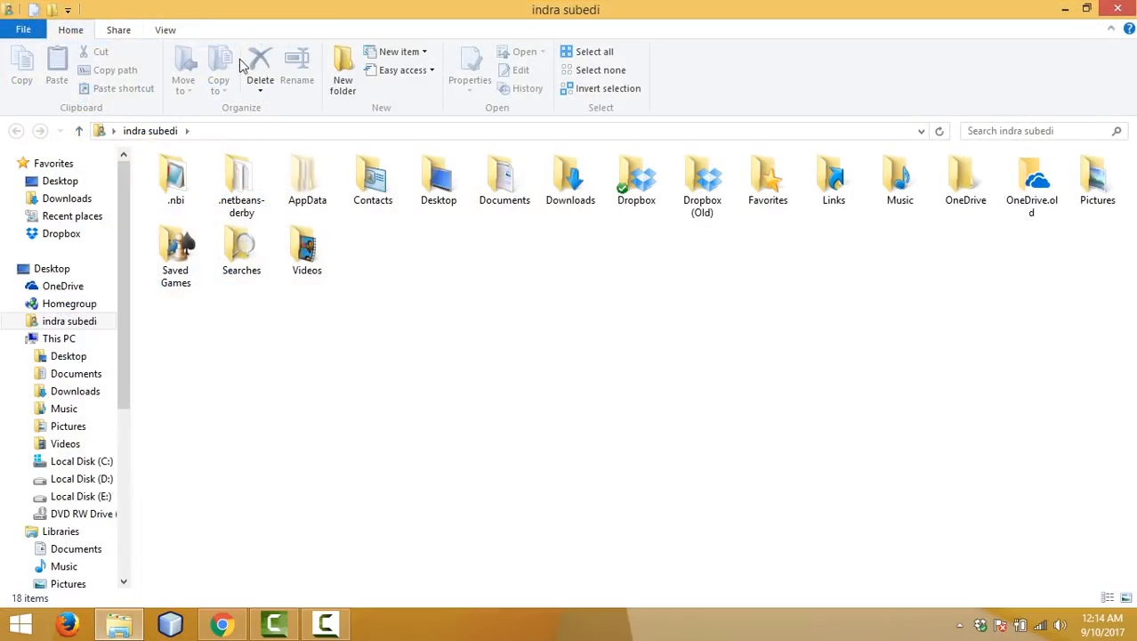
pyautogui.doubleClick(572, 189)
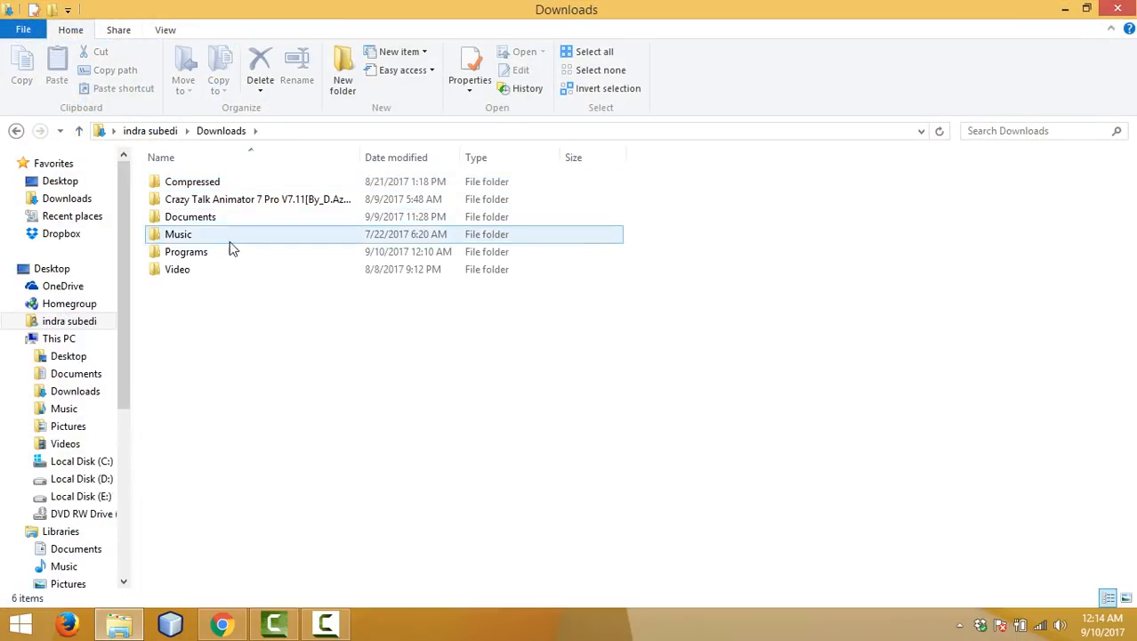
pyautogui.doubleClick(218, 257)
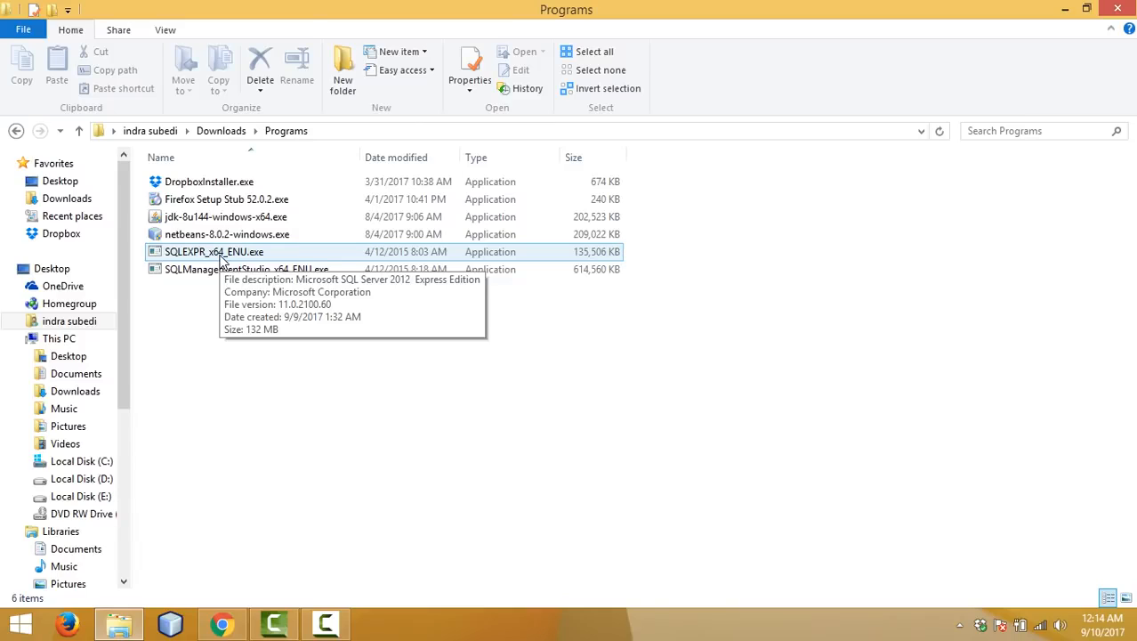
pyautogui.doubleClick(221, 255)
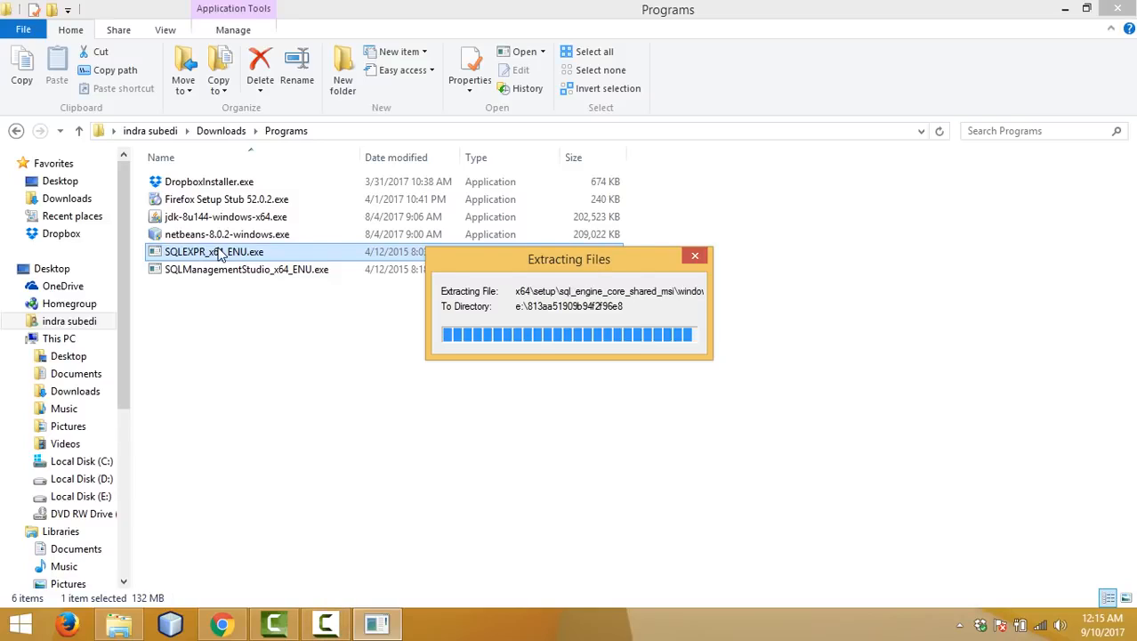
# Step: Bring up the SQL Server installer from the taskbar and approve its permission prompt
pyautogui.click(359, 359)
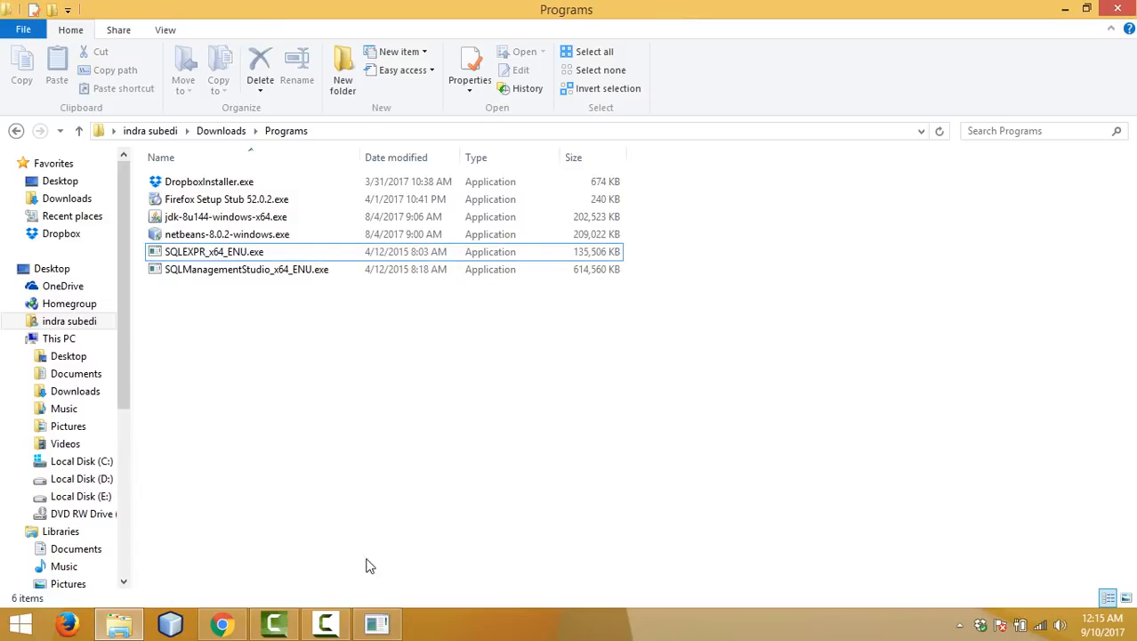
pyautogui.moveTo(436, 623)
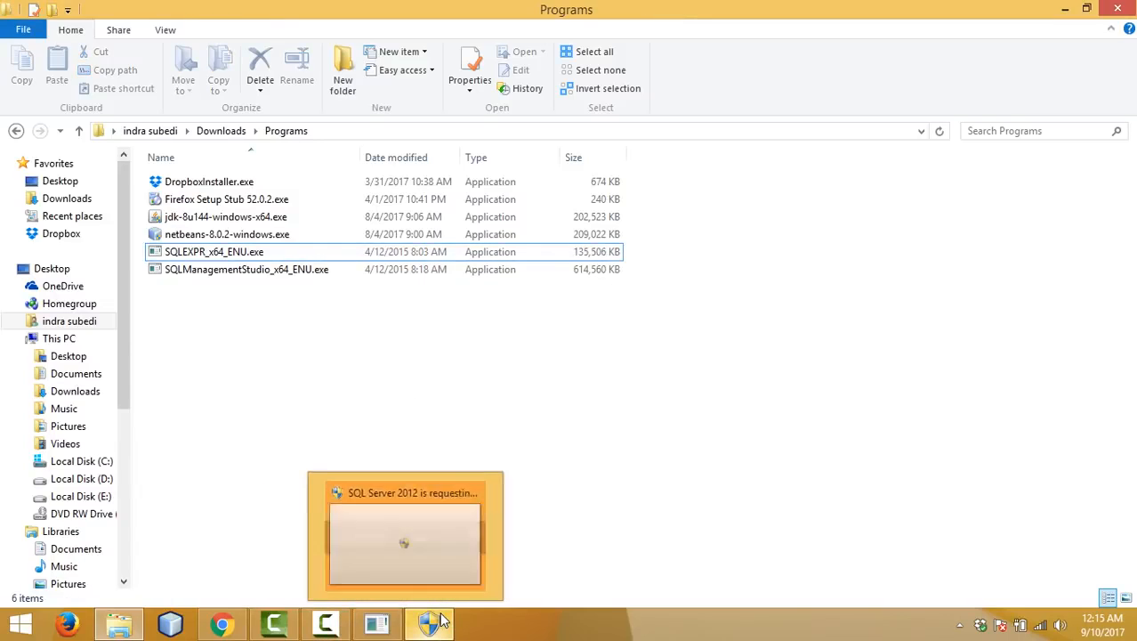
pyautogui.click(436, 634)
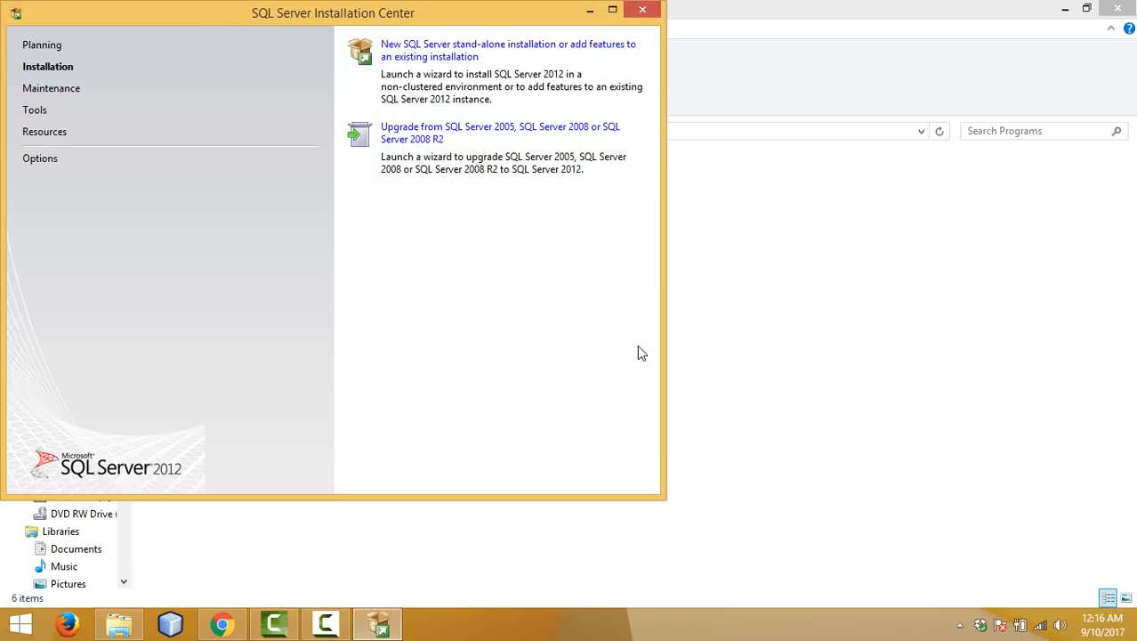
# Step: Start a new stand-alone installation, accept the license terms, and continue to Product Updates
pyautogui.click(516, 49)
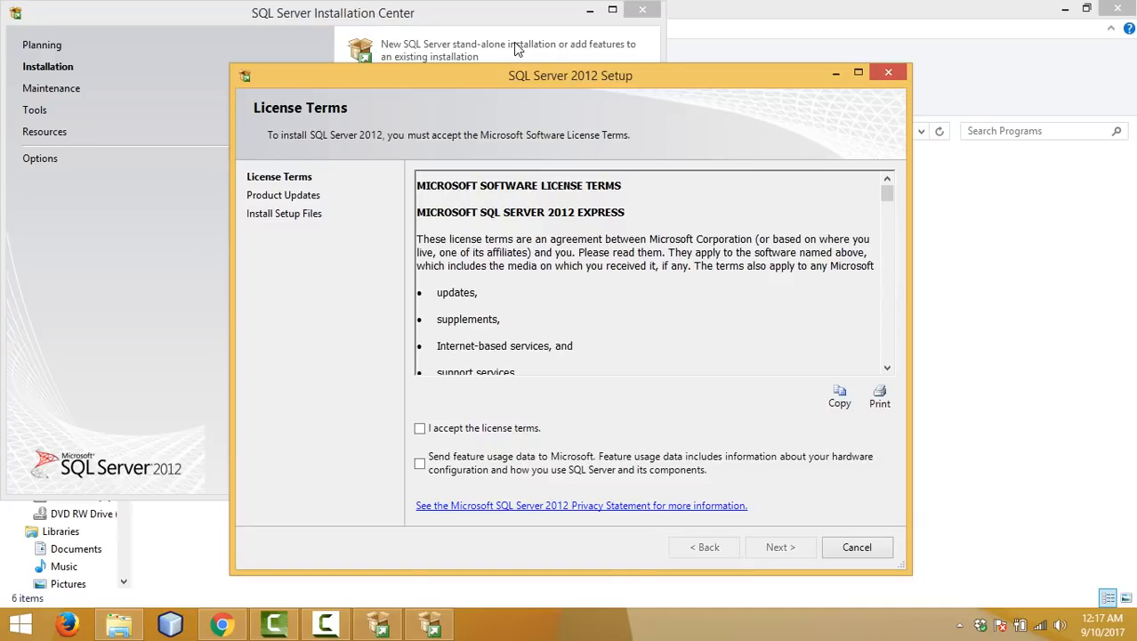
pyautogui.click(419, 430)
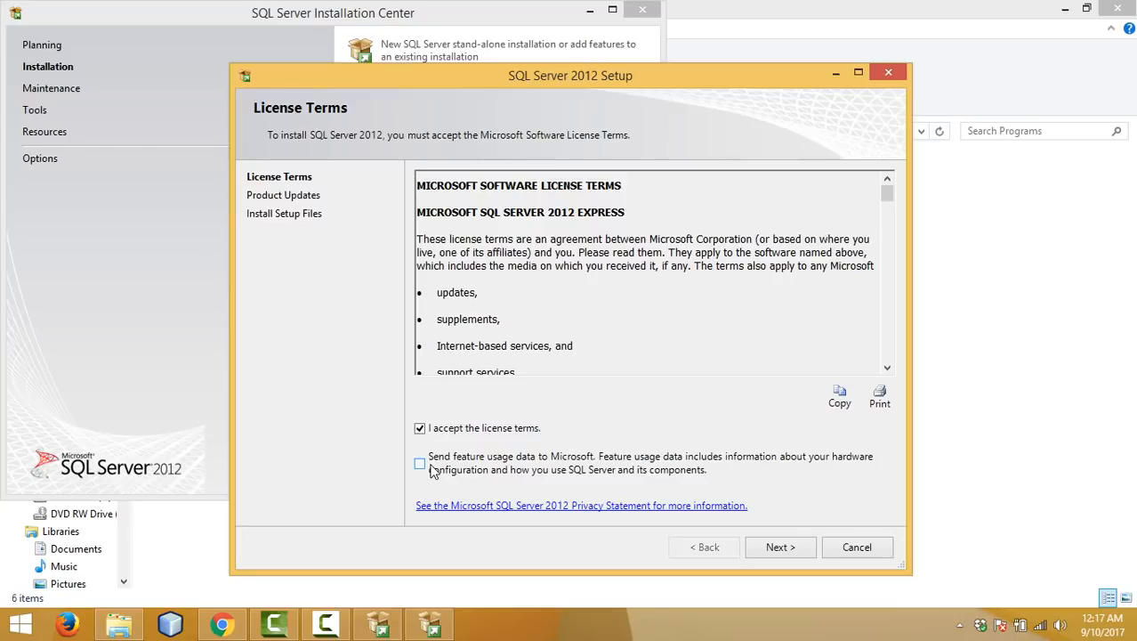
pyautogui.click(780, 548)
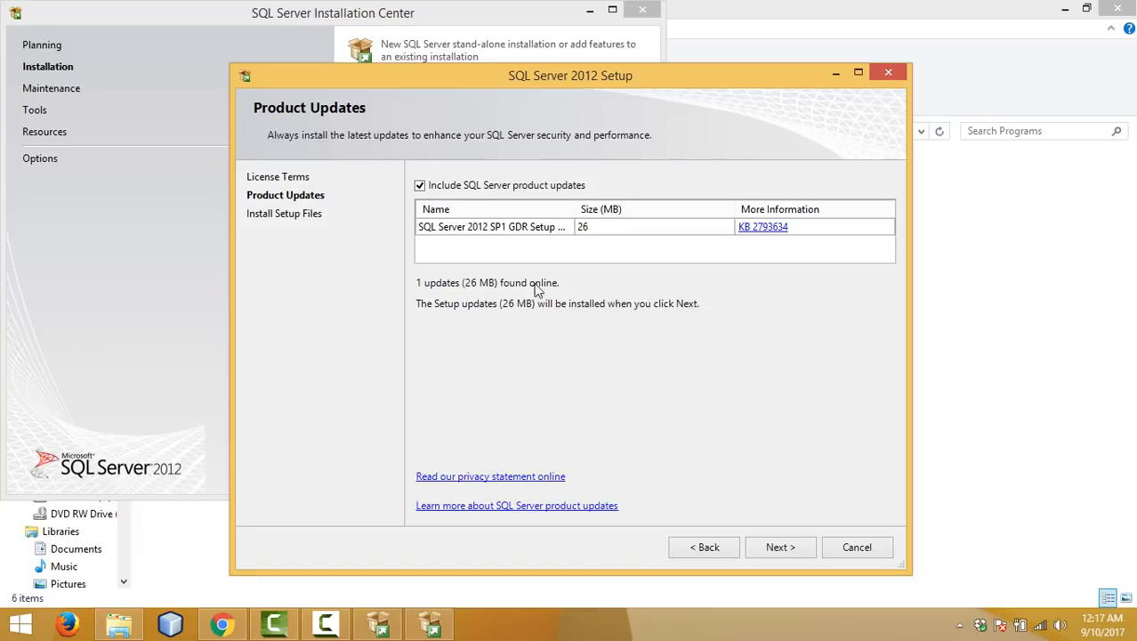
# Step: Keep the 26 MB SP1 GDR update included and proceed to install the setup files
pyautogui.click(781, 548)
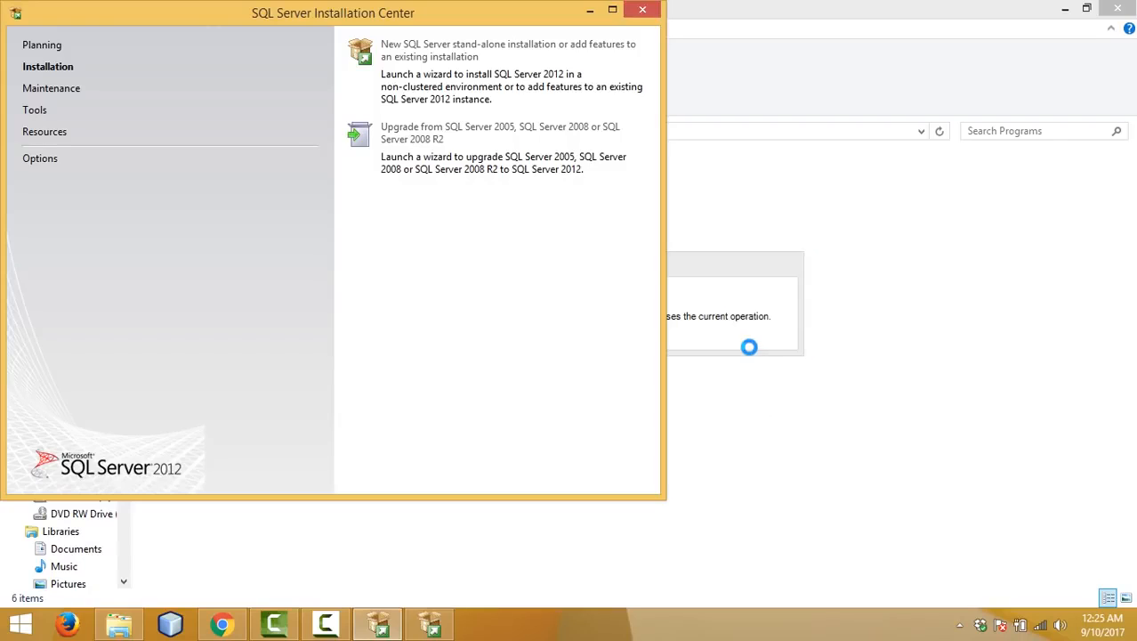
# Step: Bring the setup window forward and advance past Feature Selection to Instance Configuration
pyautogui.click(749, 347)
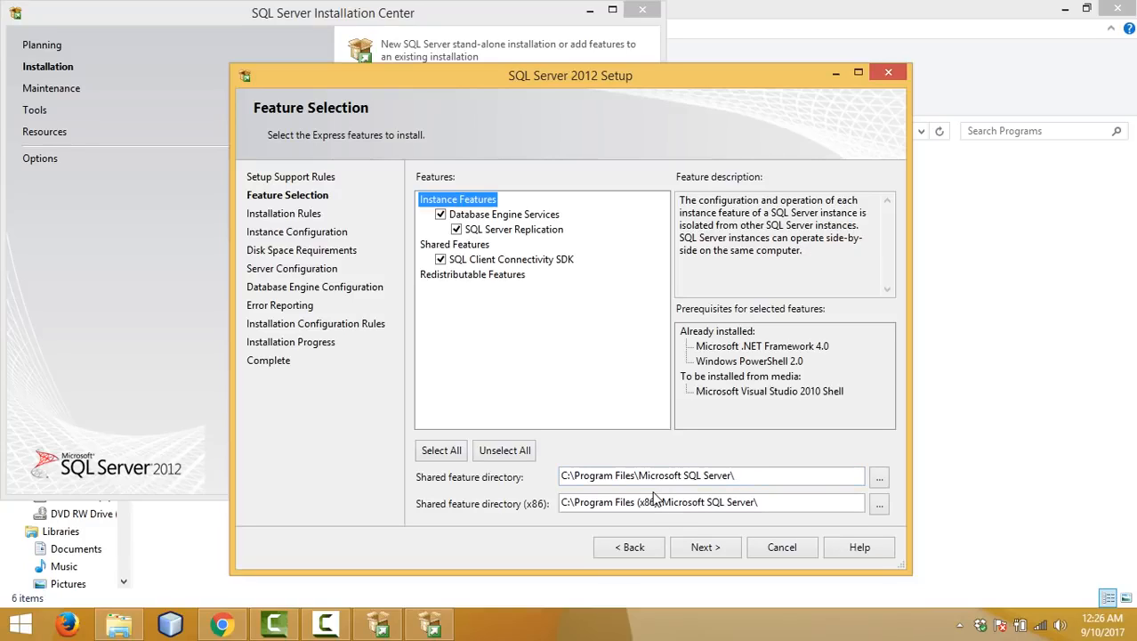
pyautogui.click(710, 543)
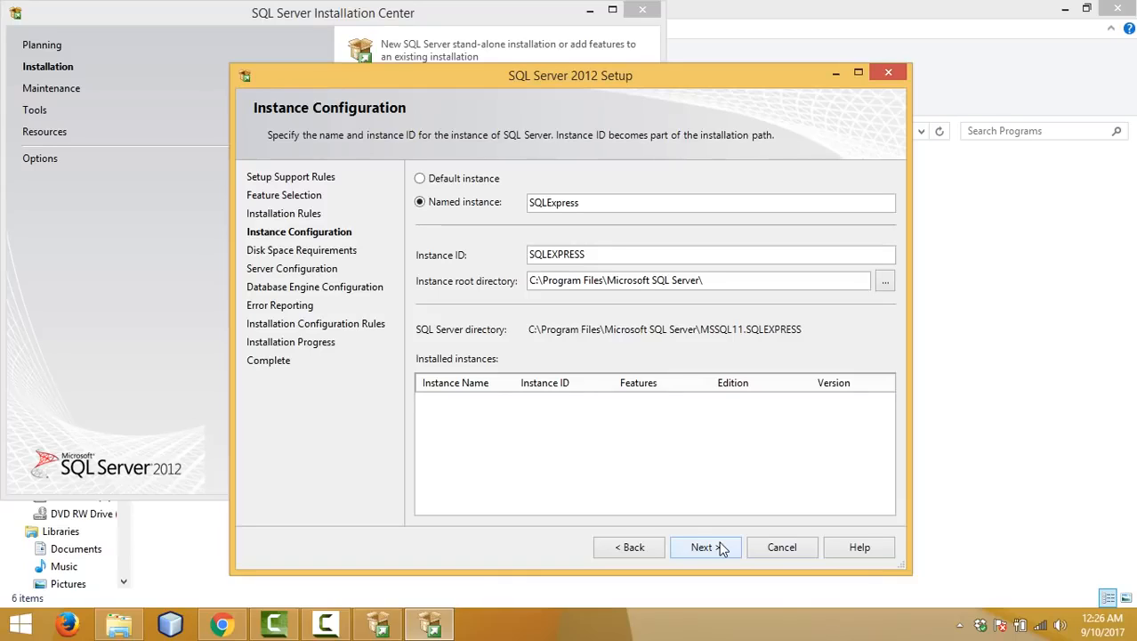
# Step: Choose the Default instance (MSSQLSERVER) instead of SQLExpress and continue to Server Configuration
pyautogui.click(450, 181)
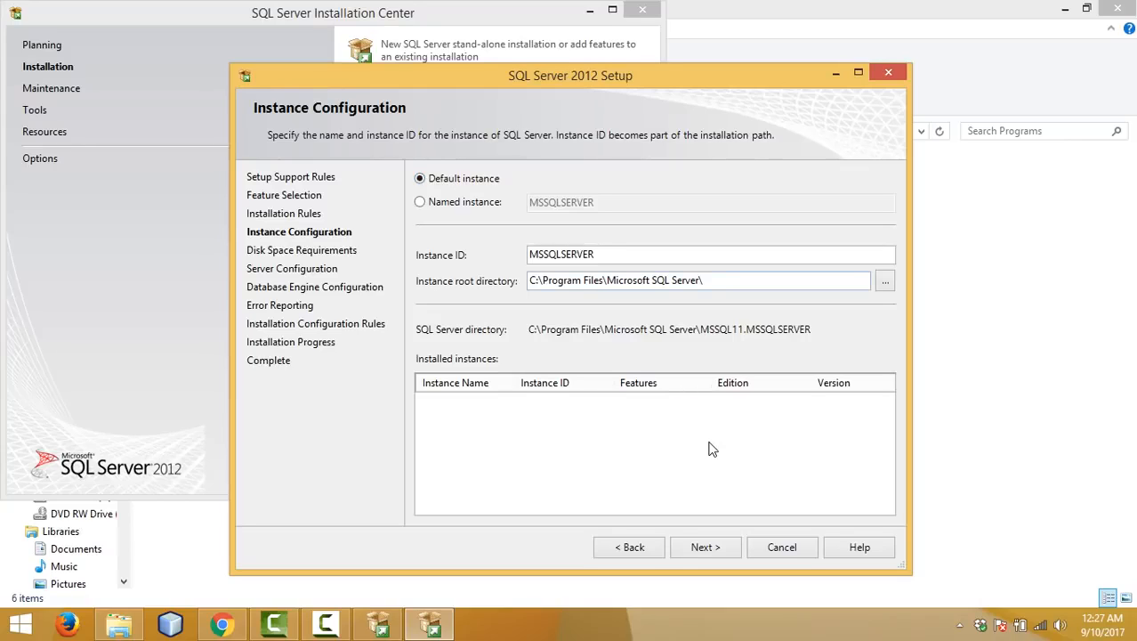
pyautogui.click(722, 550)
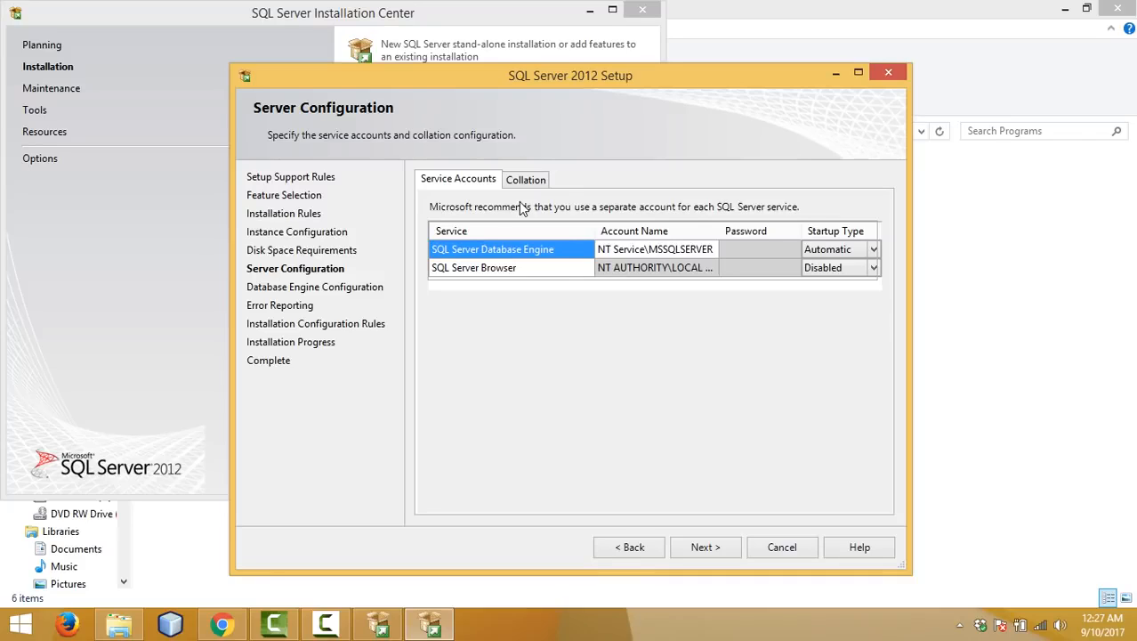
# Step: Keep the default service accounts and startup types on Server Configuration and proceed
pyautogui.click(703, 547)
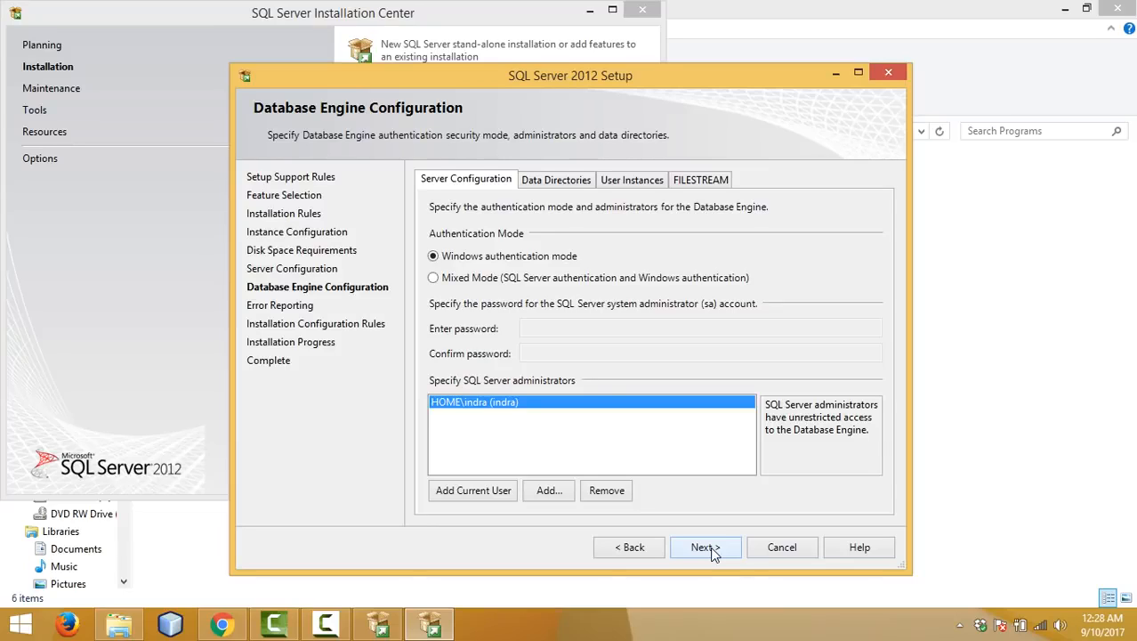
# Step: Select Mixed Mode authentication and enter and confirm the sa account password
pyautogui.click(462, 283)
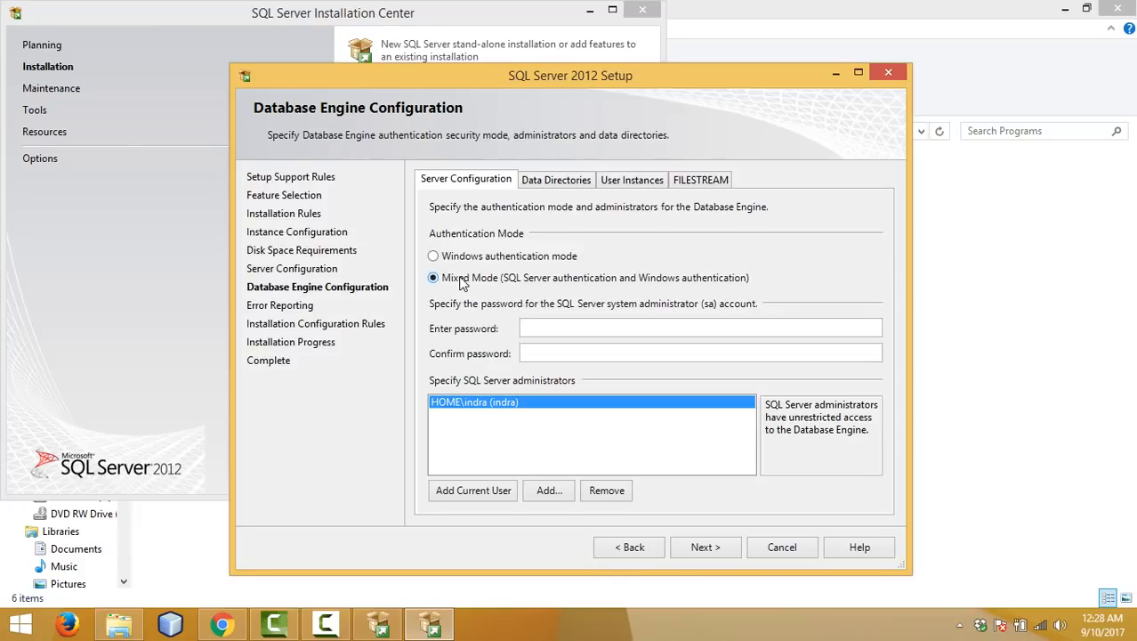
pyautogui.click(571, 329)
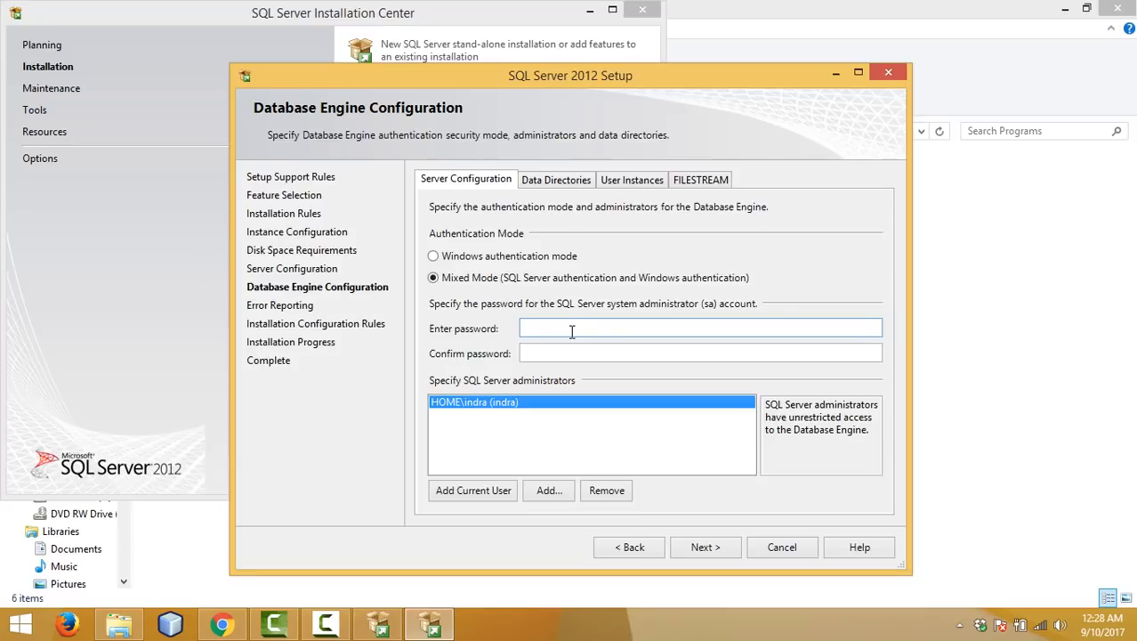
pyautogui.write('**********')
pyautogui.press('Tab')
pyautogui.write('**')
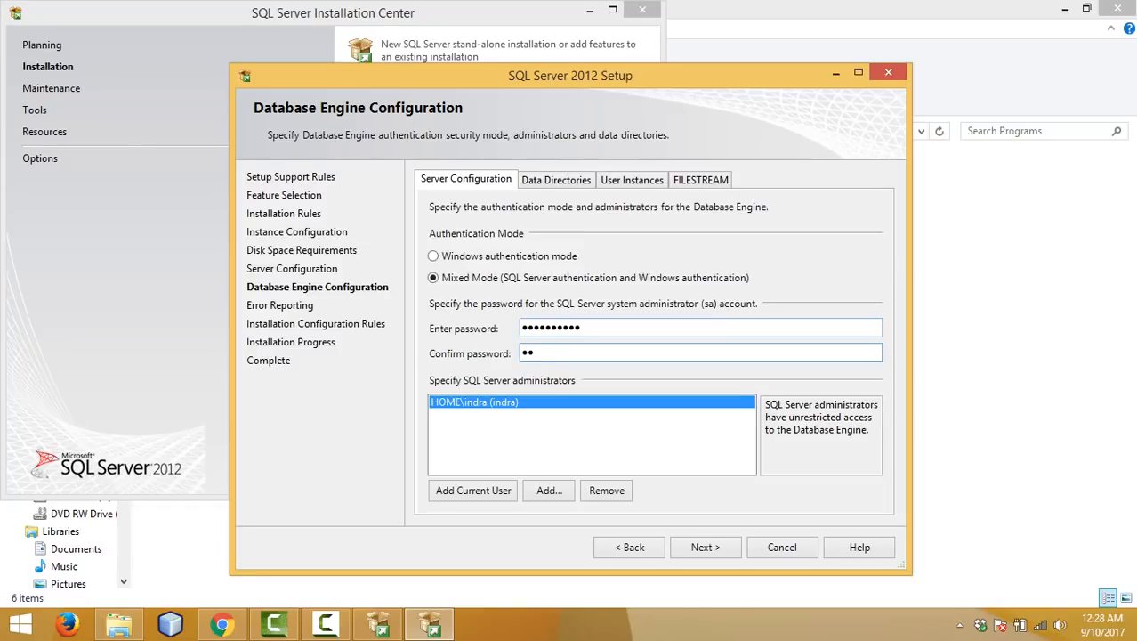
pyautogui.write('******')
pyautogui.press('BackSpace')
pyautogui.press('BackSpace')
pyautogui.press('BackSpace')
pyautogui.press('BackSpace')
pyautogui.press('BackSpace')
pyautogui.press('BackSpace')
pyautogui.press('BackSpace')
pyautogui.press('BackSpace')
pyautogui.write('**********')
# Step: Review the Data Directories, User Instances and FILESTREAM tabs, then proceed to Error Reporting
pyautogui.click(557, 181)
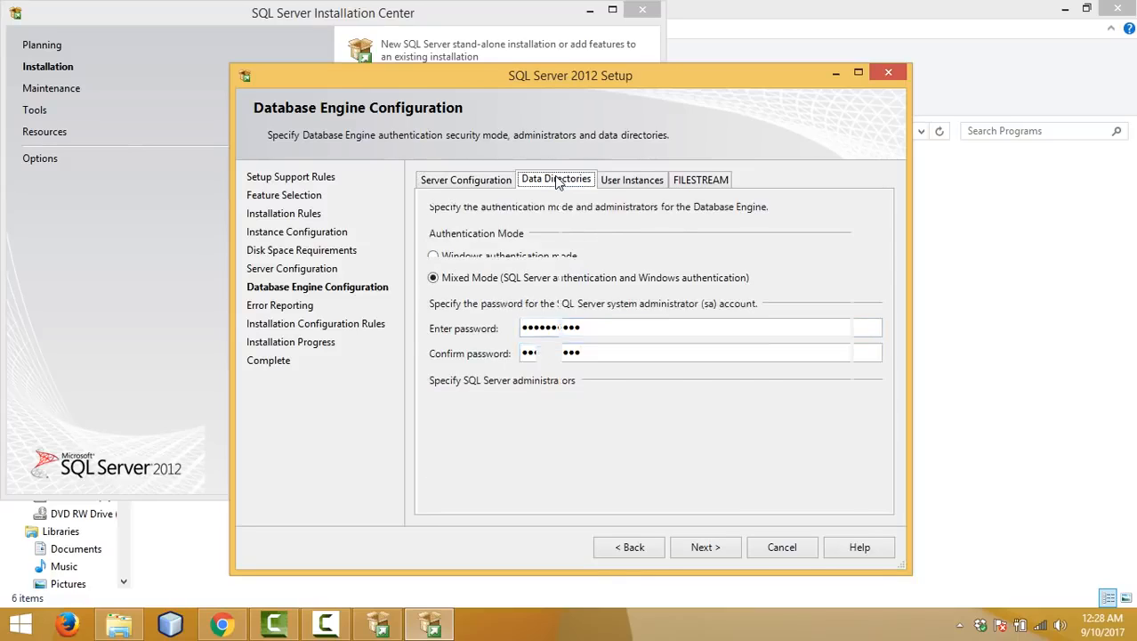
pyautogui.click(630, 180)
pyautogui.click(678, 181)
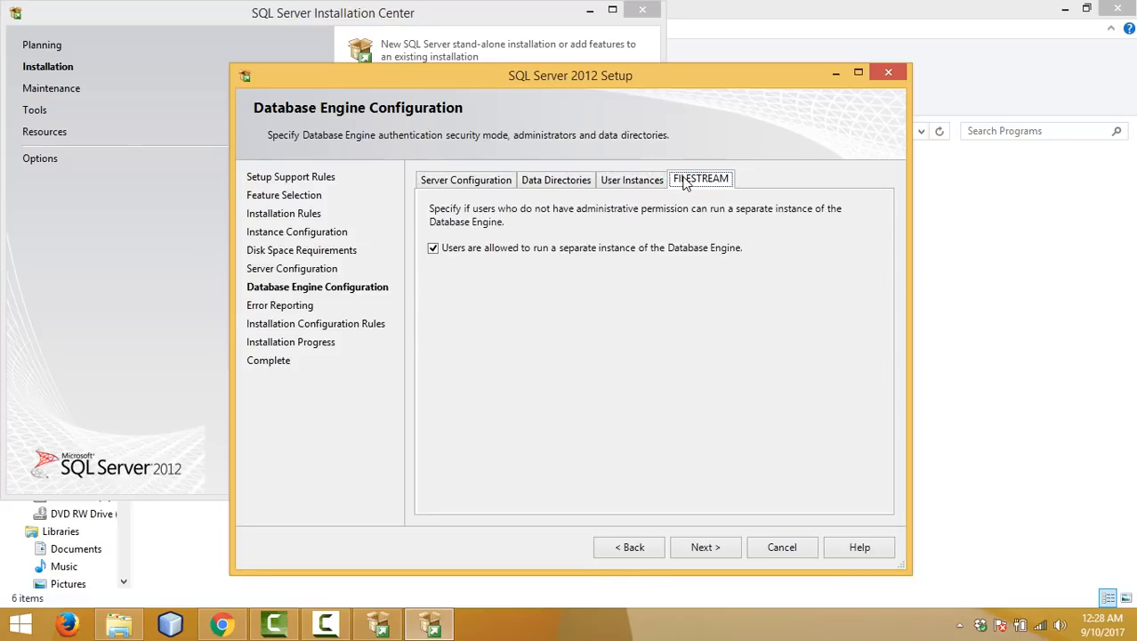
pyautogui.click(487, 184)
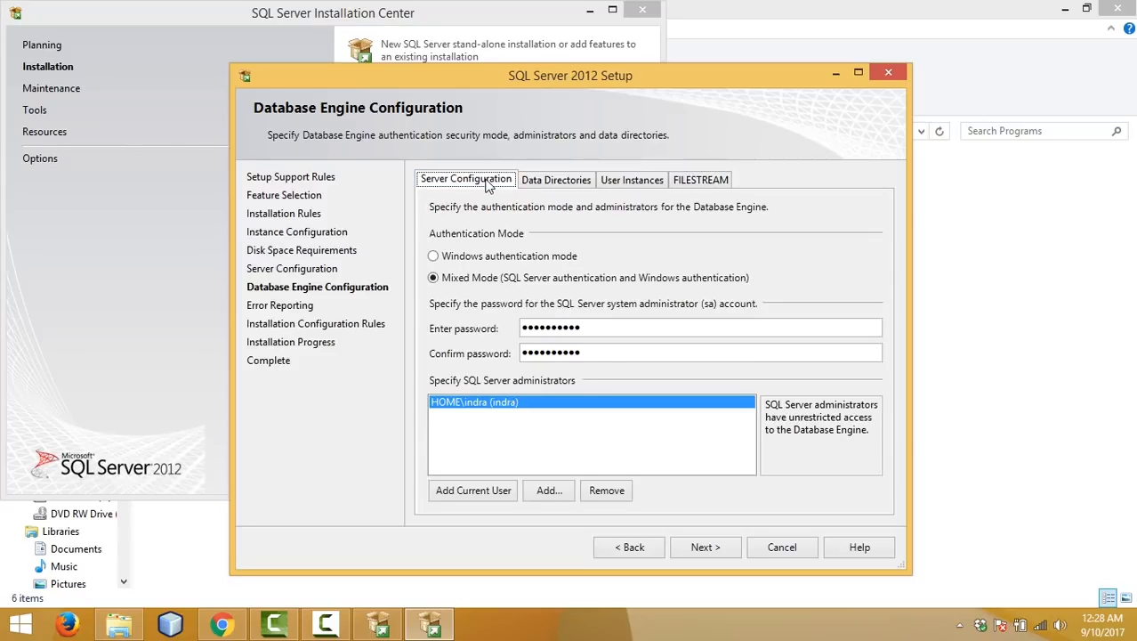
pyautogui.click(703, 547)
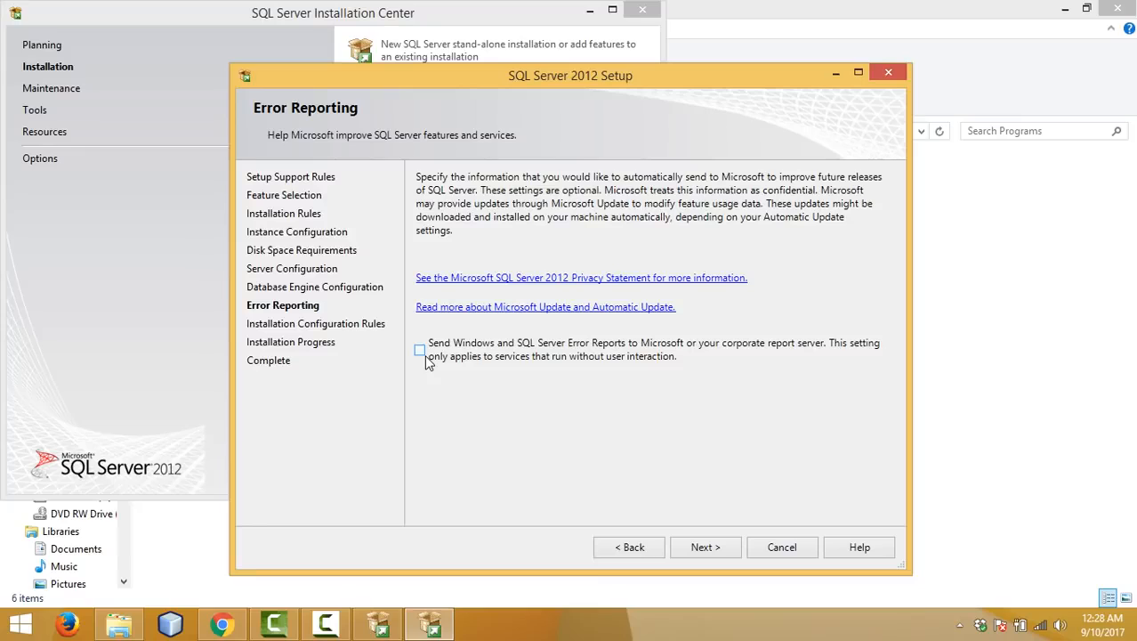
# Step: Leave the error report option unchecked and proceed so the installation runs to Complete
pyautogui.click(687, 552)
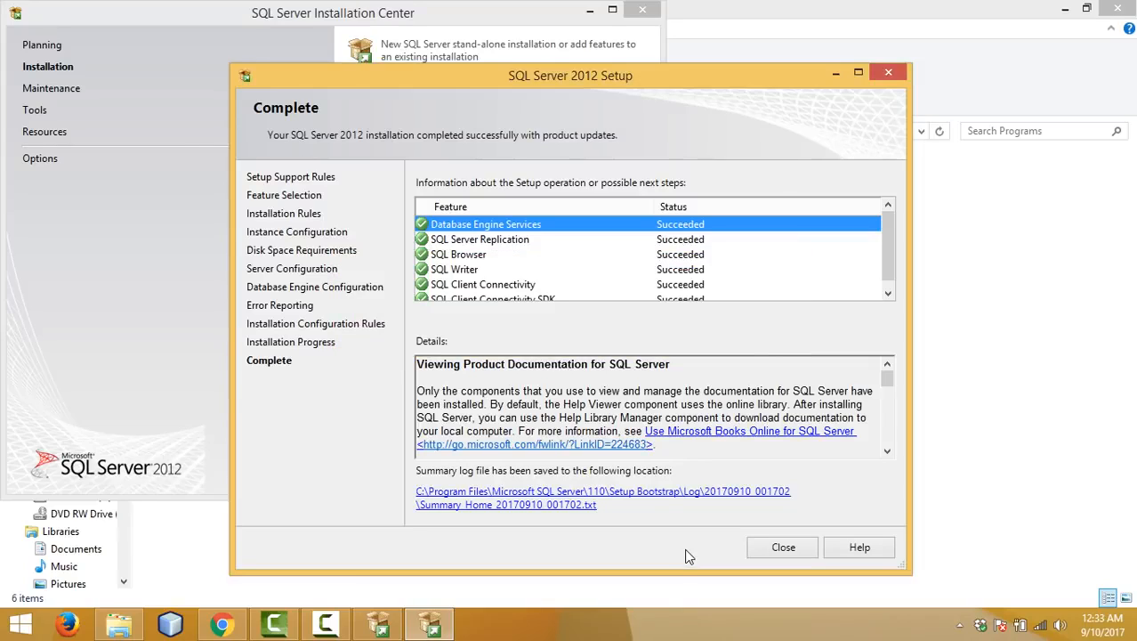
# Step: Close the completed setup wizard and the SQL Server Installation Center window
pyautogui.moveTo(887, 238); pyautogui.dragTo(889, 267)
pyautogui.click(803, 553)
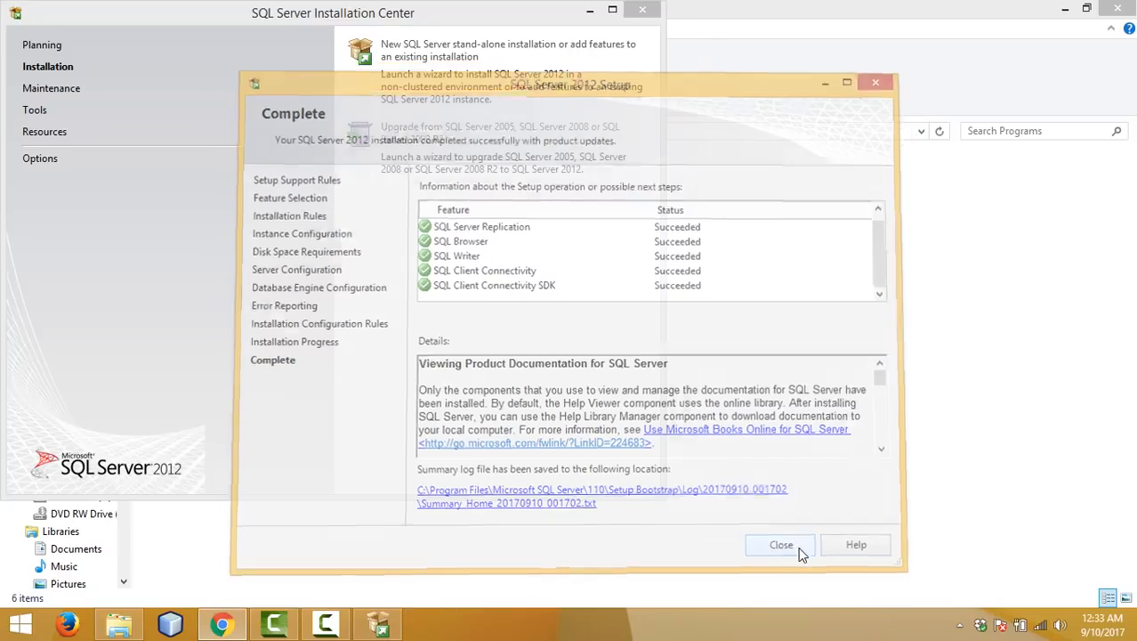
pyautogui.click(639, 12)
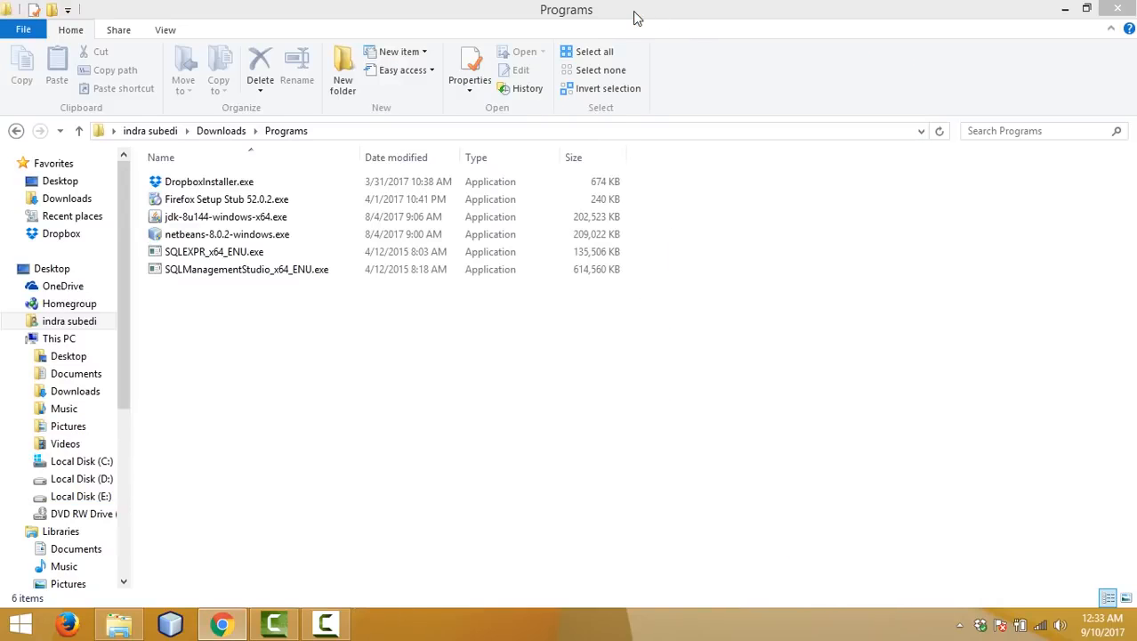
# Step: Run SQLManagementStudio_x64_ENU.exe from the Downloads\Programs folder
pyautogui.doubleClick(326, 279)
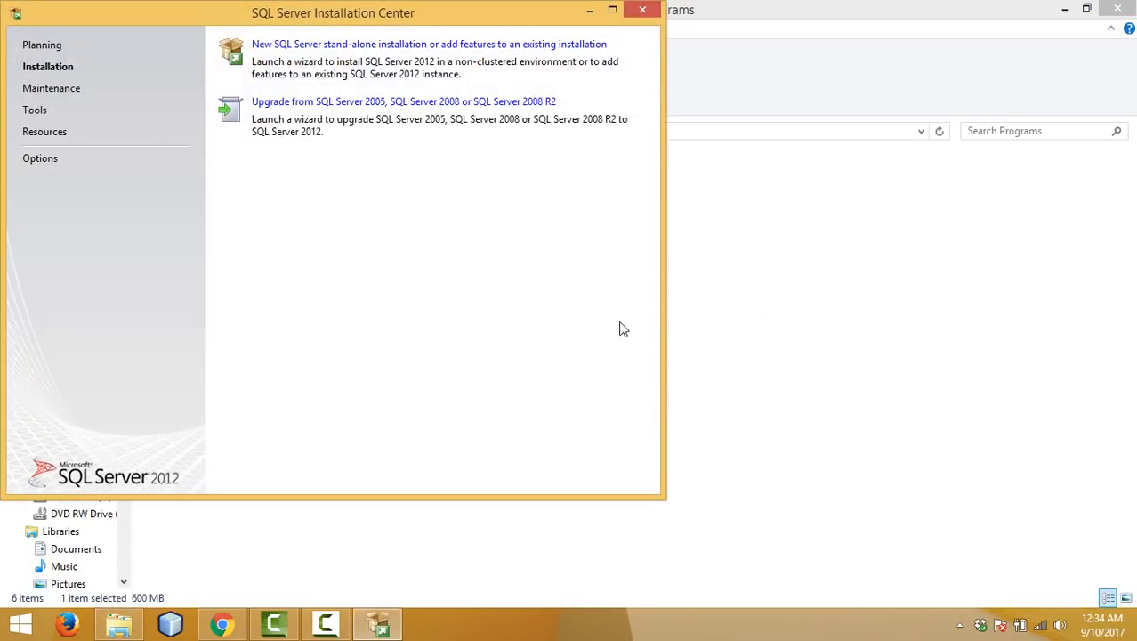
# Step: Choose 'New SQL Server stand-alone installation' and continue past the Product Updates check
pyautogui.click(302, 47)
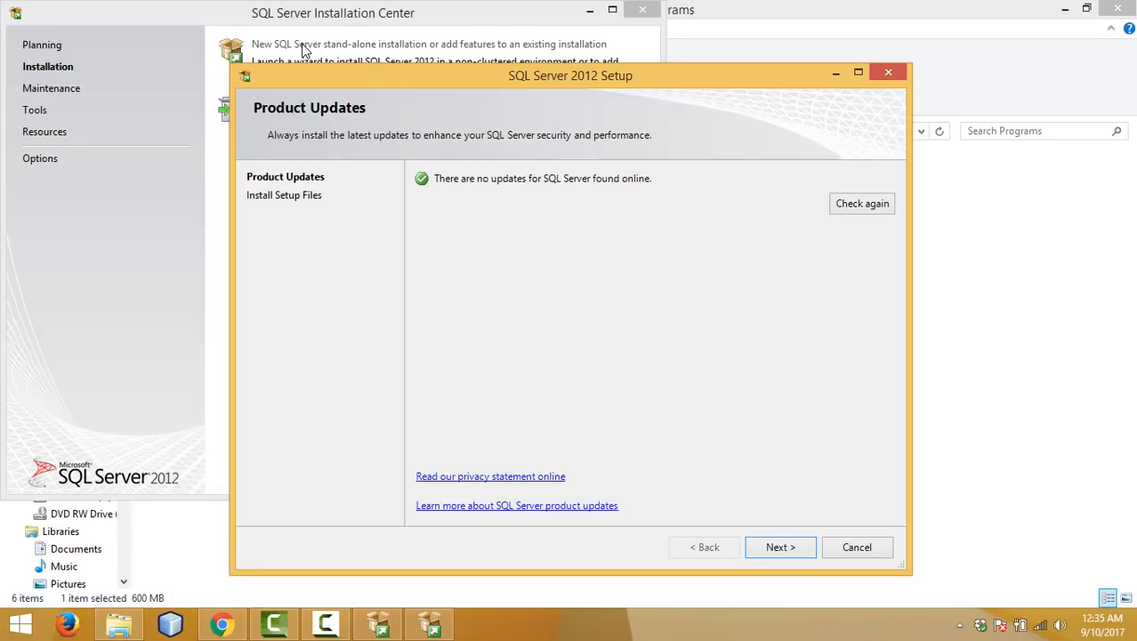
pyautogui.click(780, 546)
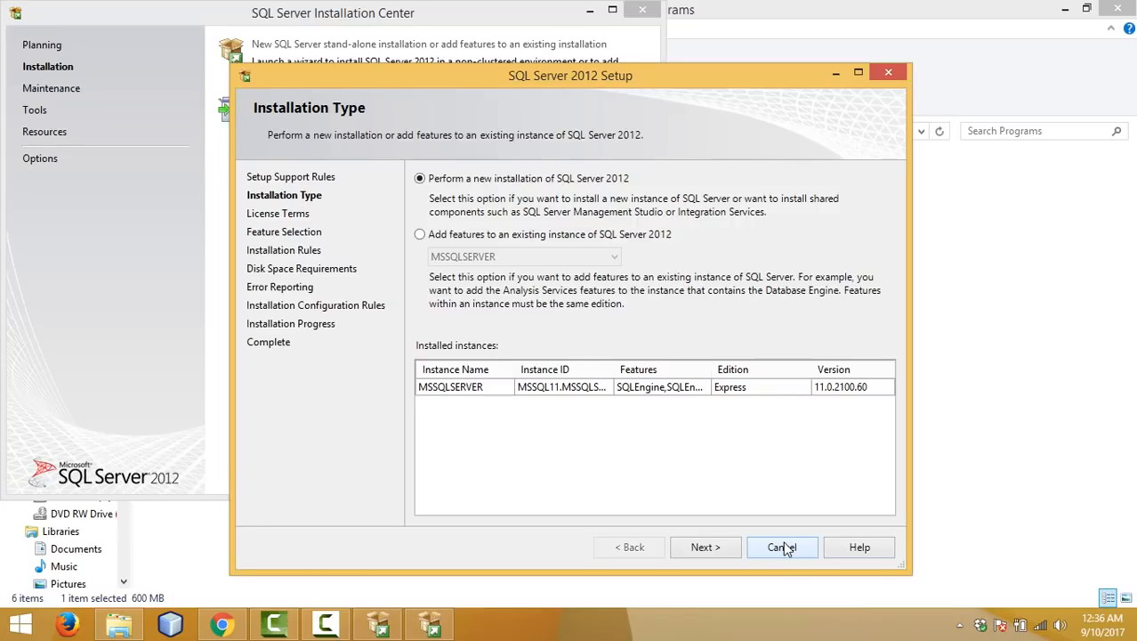
# Step: Keep 'Perform a new installation', accept the license terms, and advance to Feature Selection
pyautogui.click(711, 547)
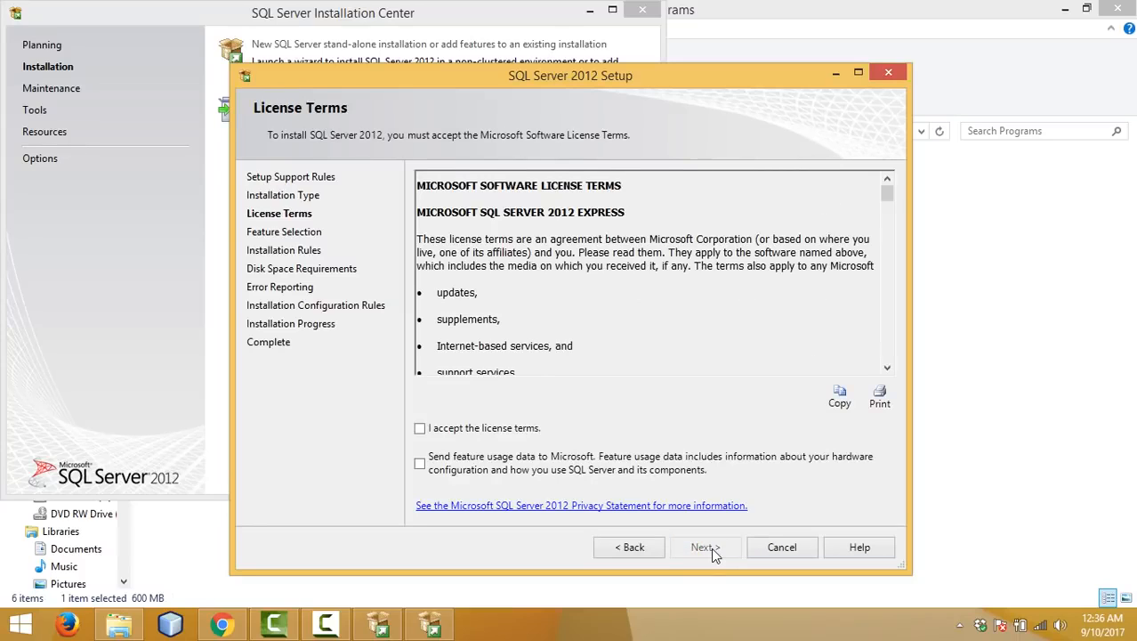
pyautogui.click(511, 434)
pyautogui.click(717, 547)
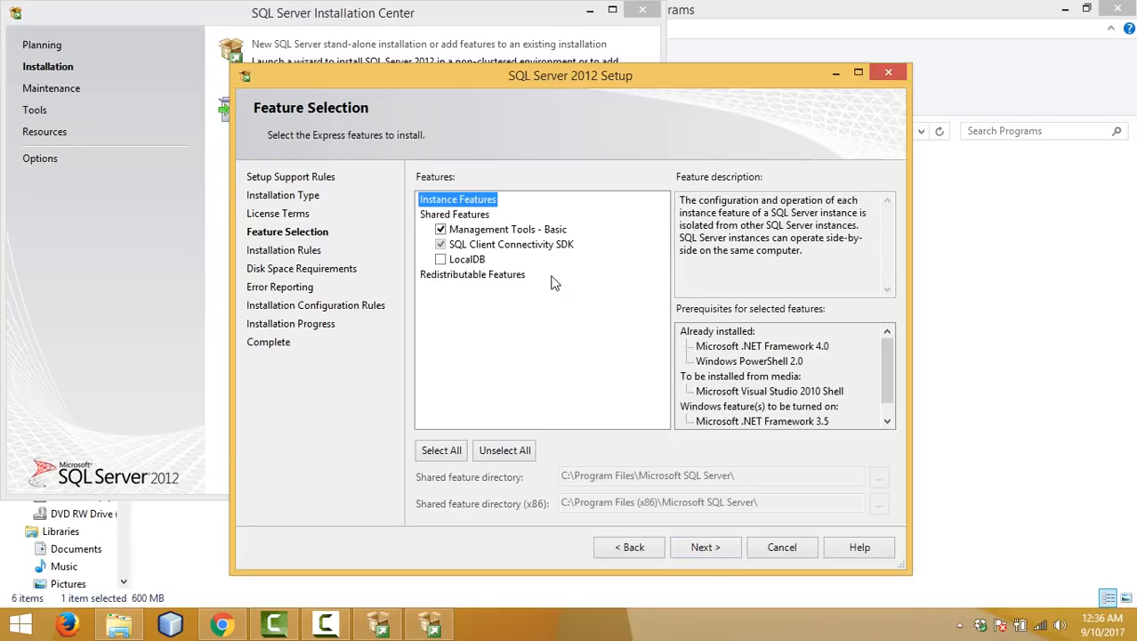
# Step: Keep Management Tools - Basic selected and continue past Error Reporting
pyautogui.click(733, 551)
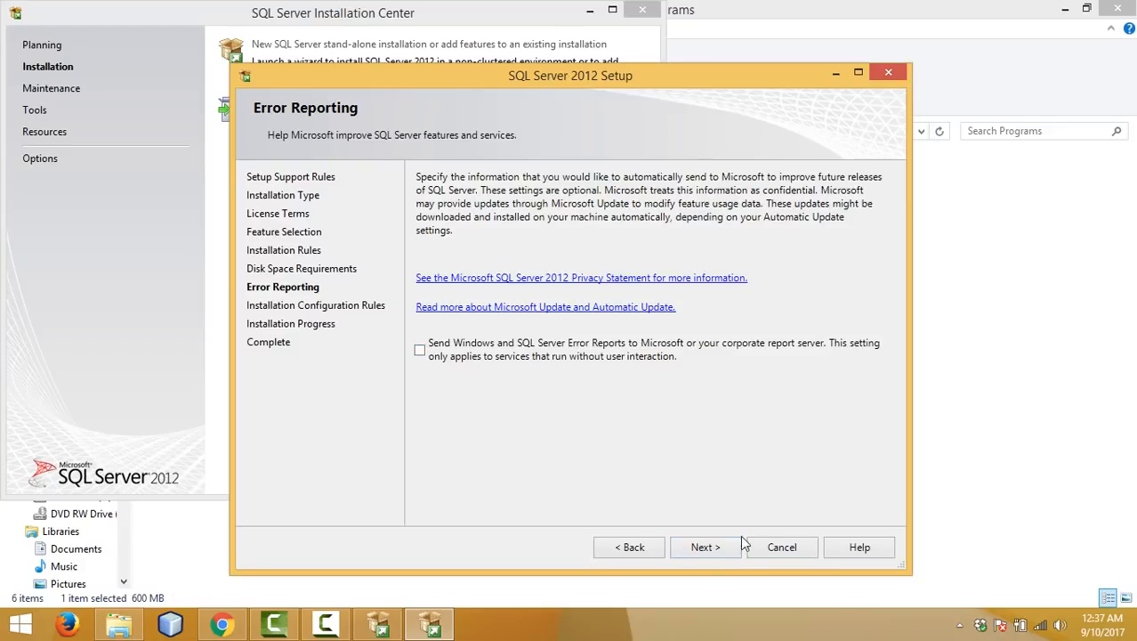
pyautogui.click(724, 551)
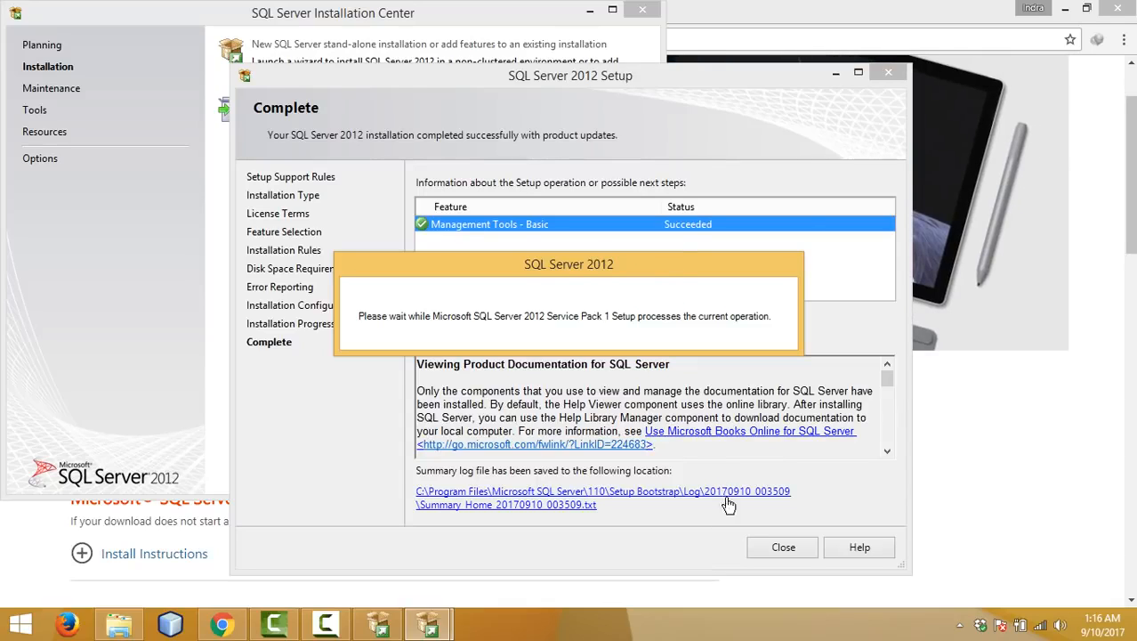
# Step: Close the setup wizard once Management Tools - Basic shows Succeeded
pyautogui.click(764, 549)
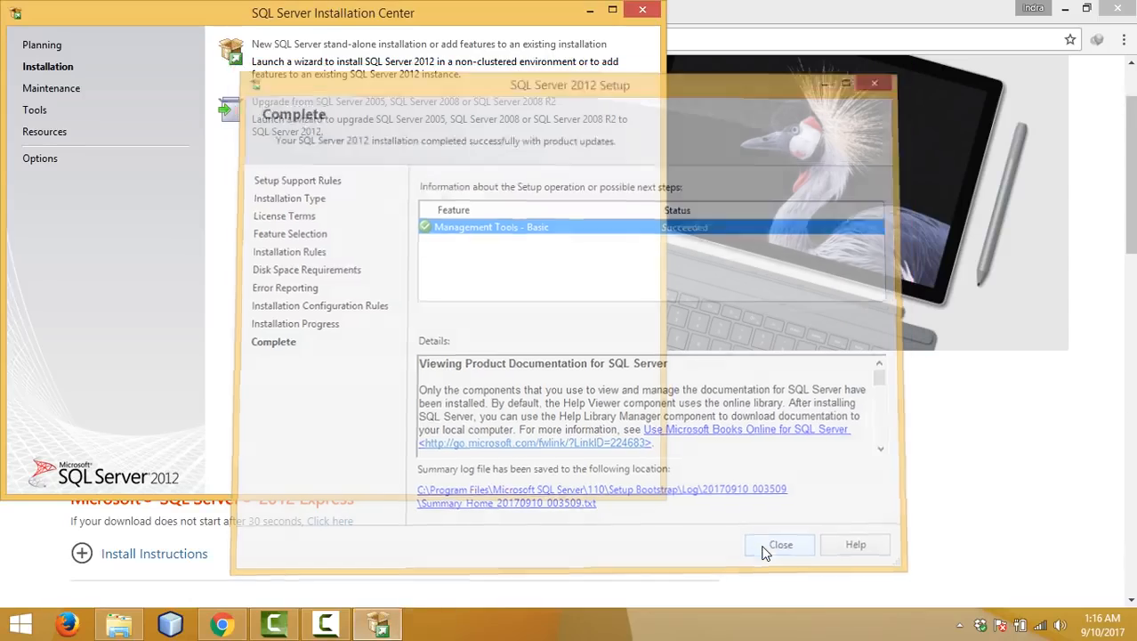
# Step: Close the Installation Center and Chrome, then search 'management' from Start and launch Management Studio
pyautogui.click(641, 12)
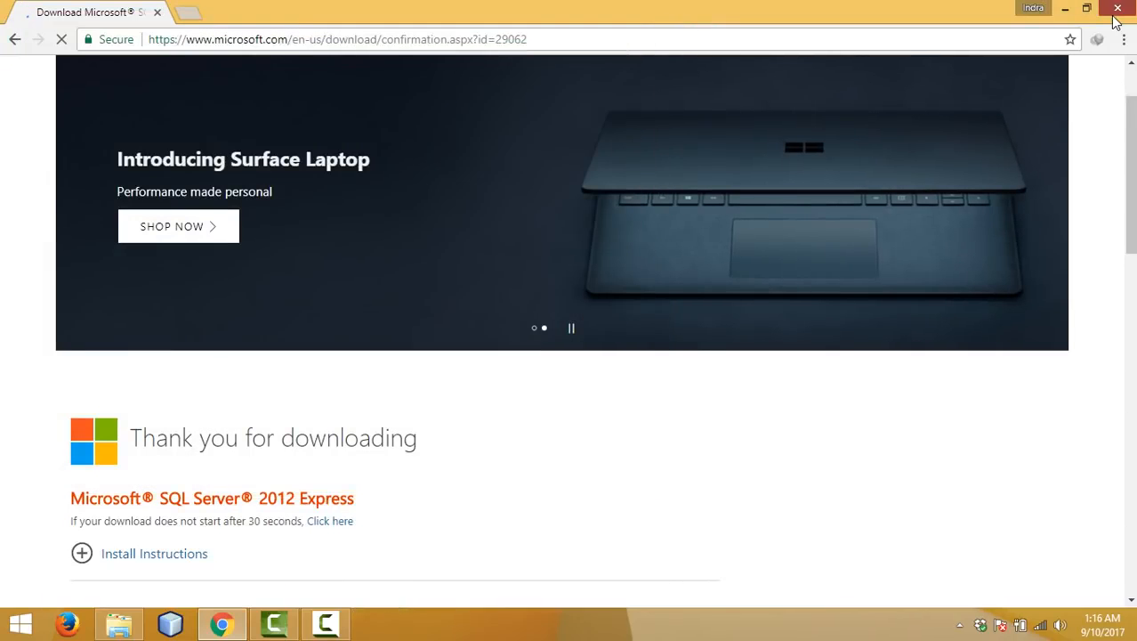
pyautogui.click(1117, 10)
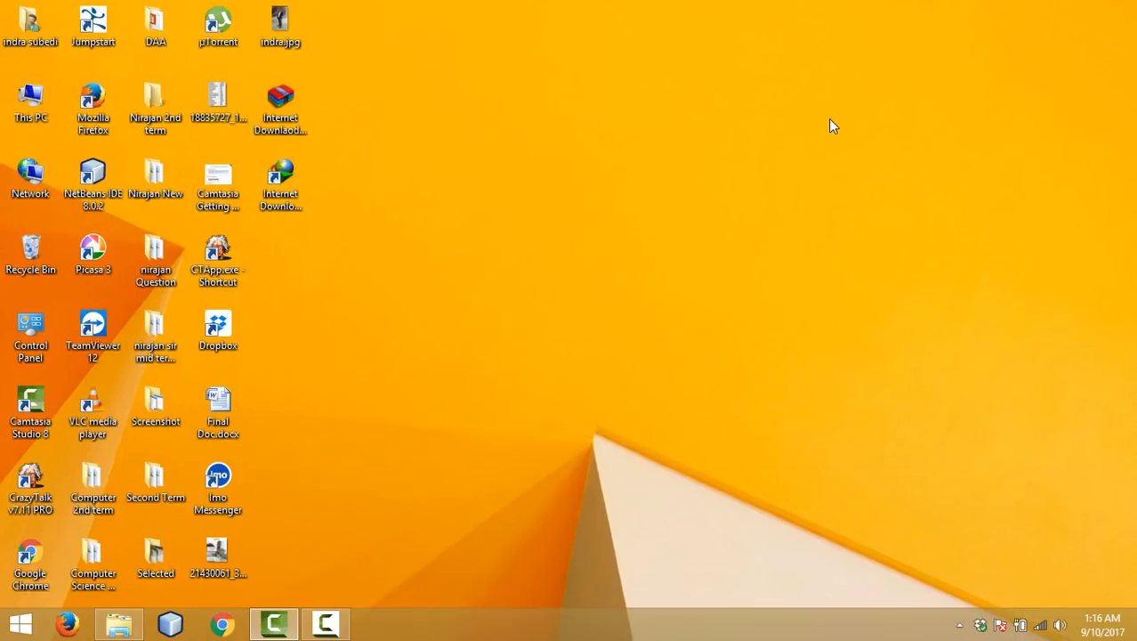
pyautogui.press('super')
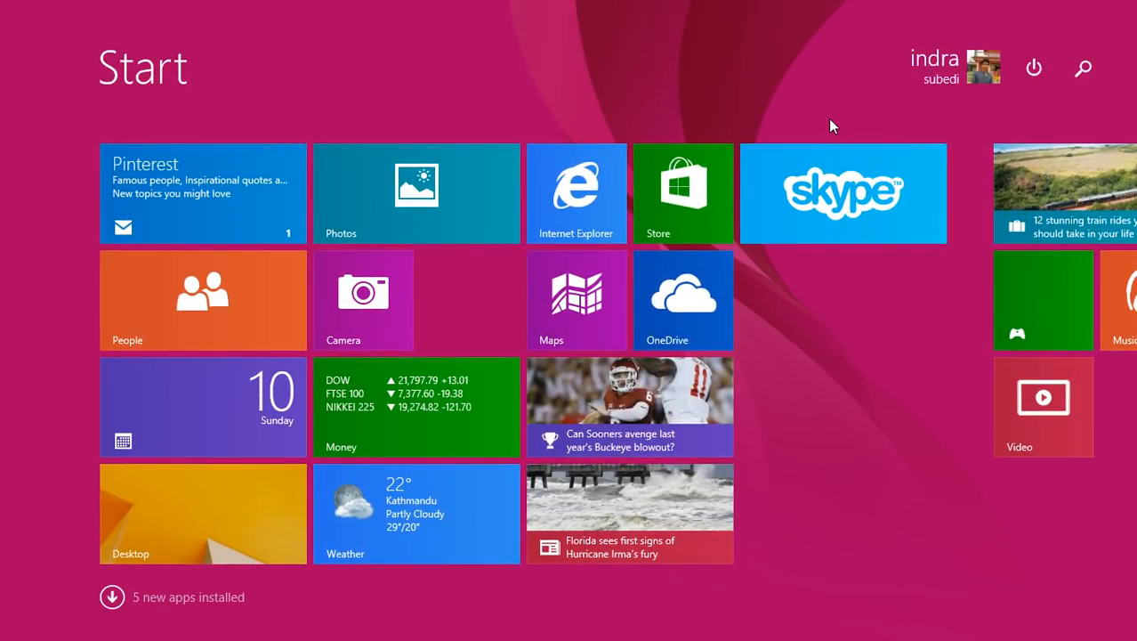
pyautogui.write('mnage')
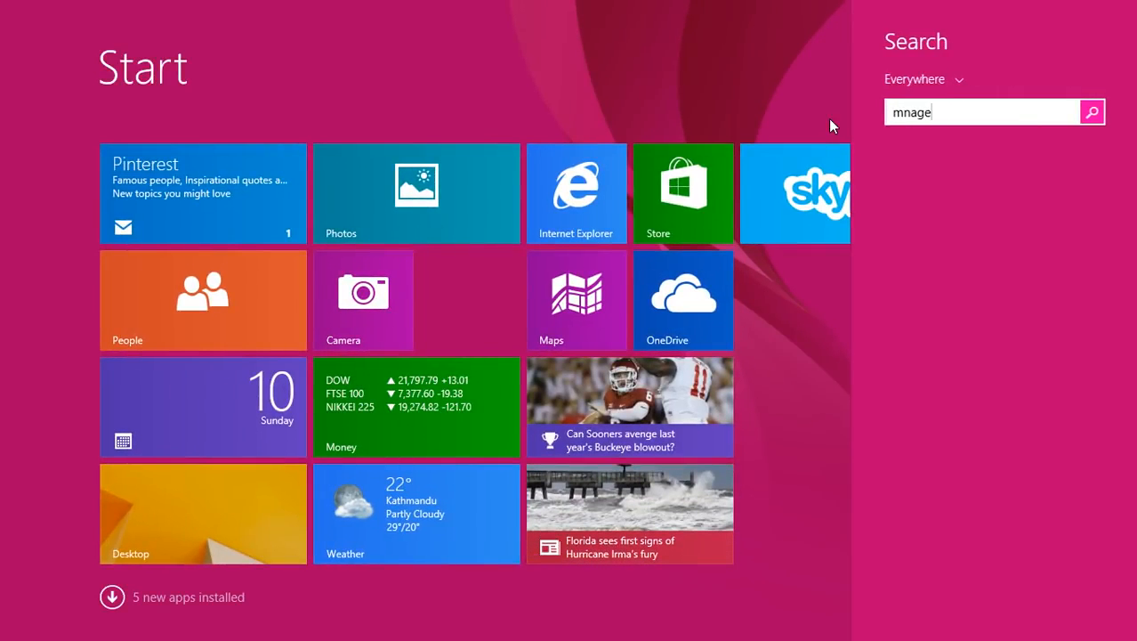
pyautogui.write('ment')
pyautogui.press('BackSpace')
pyautogui.press('BackSpace')
pyautogui.press('BackSpace')
pyautogui.press('BackSpace')
pyautogui.press('BackSpace')
pyautogui.press('BackSpace')
pyautogui.press('BackSpace')
pyautogui.press('BackSpace')
pyautogui.press('BackSpace')
pyautogui.write('maa')
pyautogui.press('BackSpace')
pyautogui.write('n')
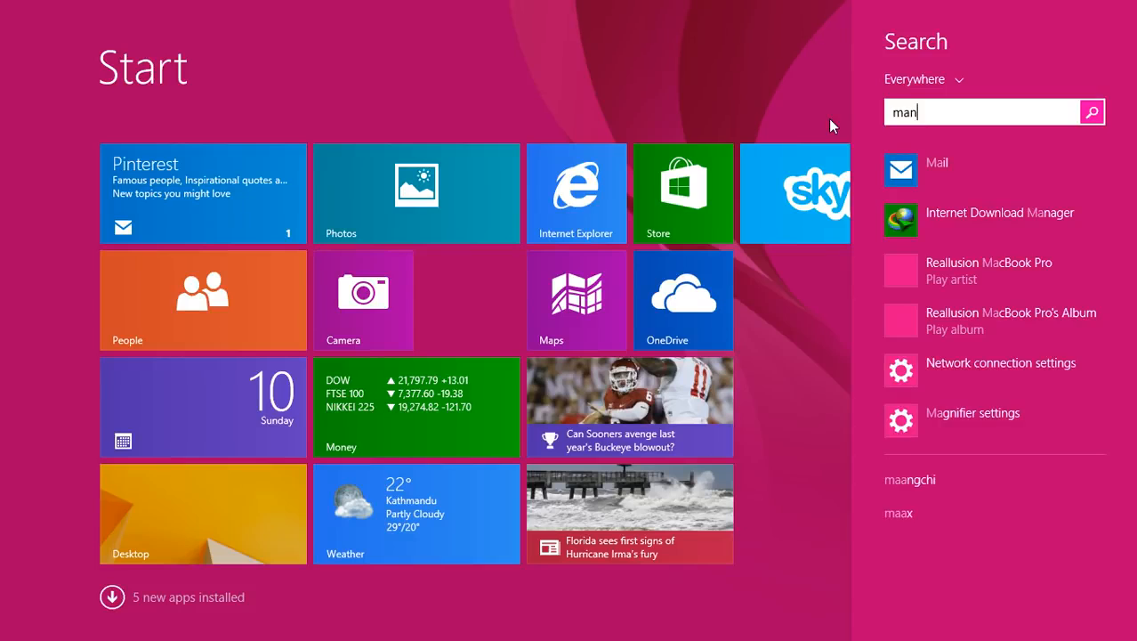
pyautogui.write('agement')
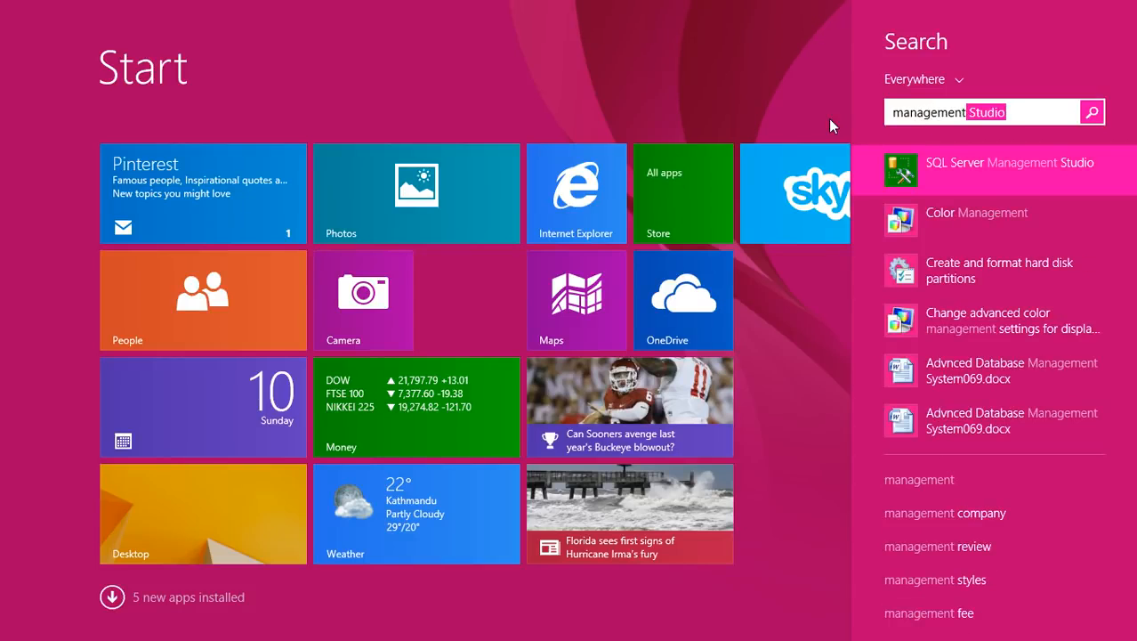
pyautogui.press('Return')
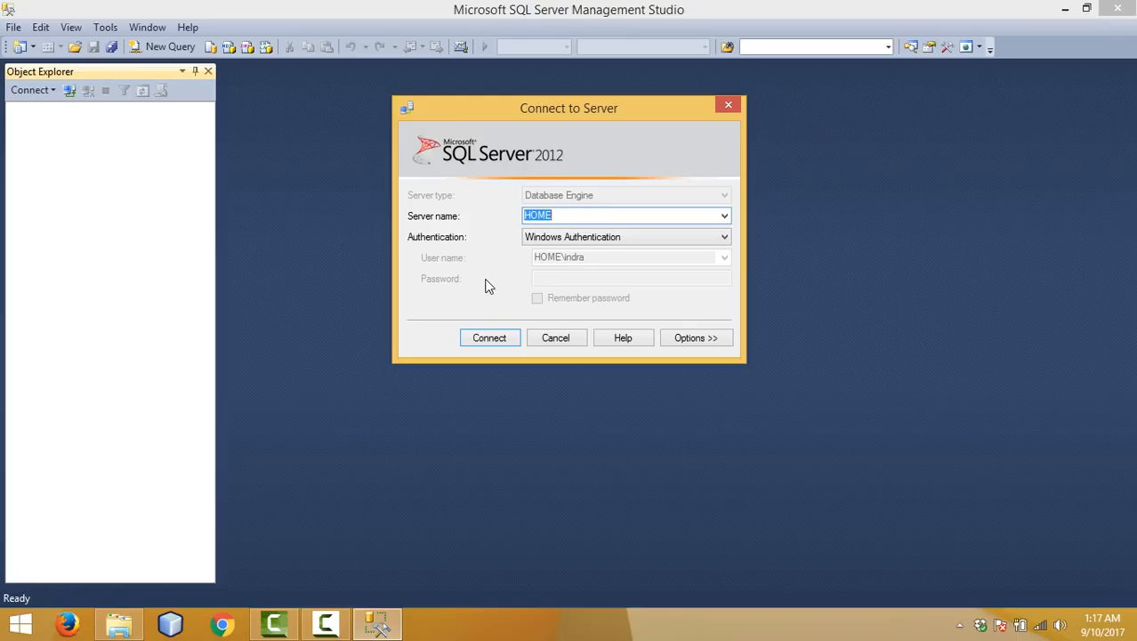
# Step: Connect to HOME with Windows Authentication, list the system databases (master, model, msdb, tempdb), then close Management Studio
pyautogui.click(488, 338)
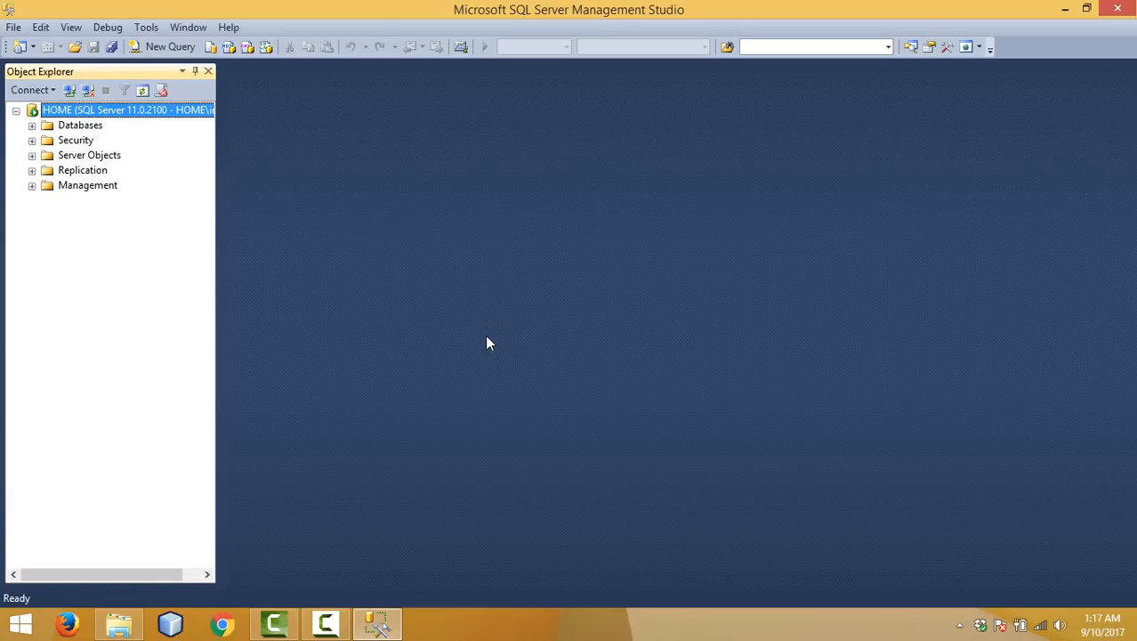
pyautogui.click(32, 126)
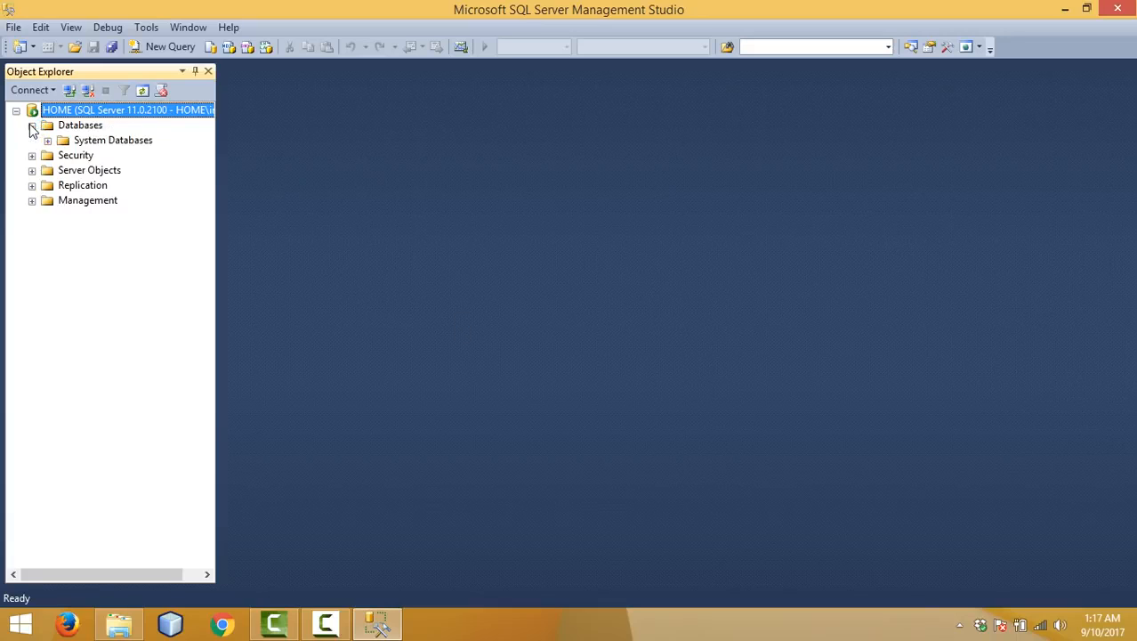
pyautogui.click(47, 141)
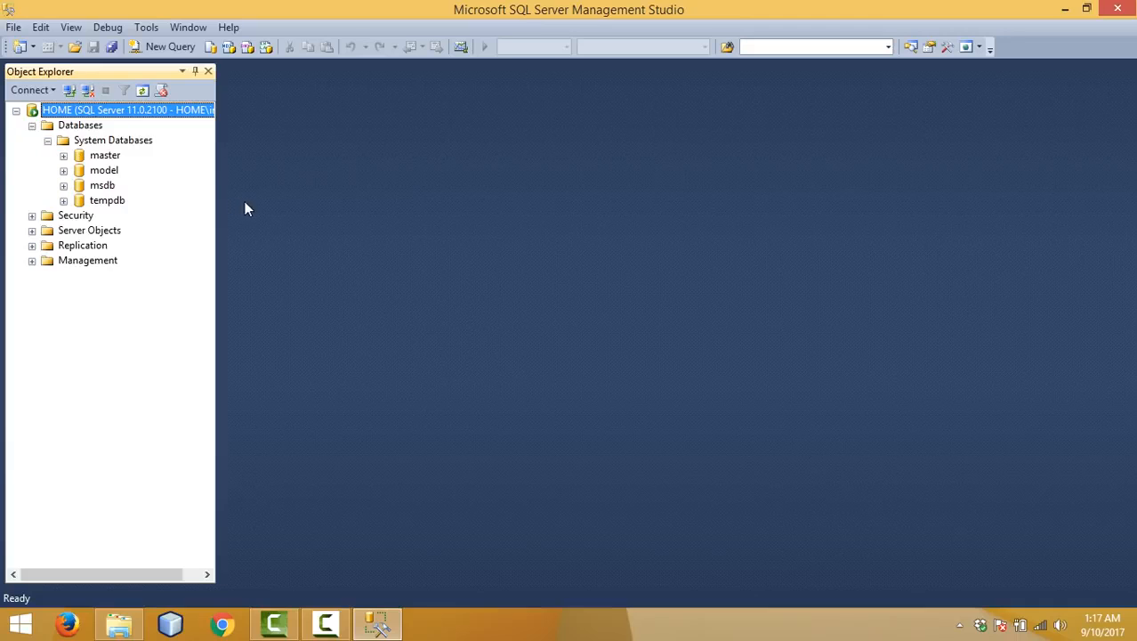
pyautogui.click(1117, 8)
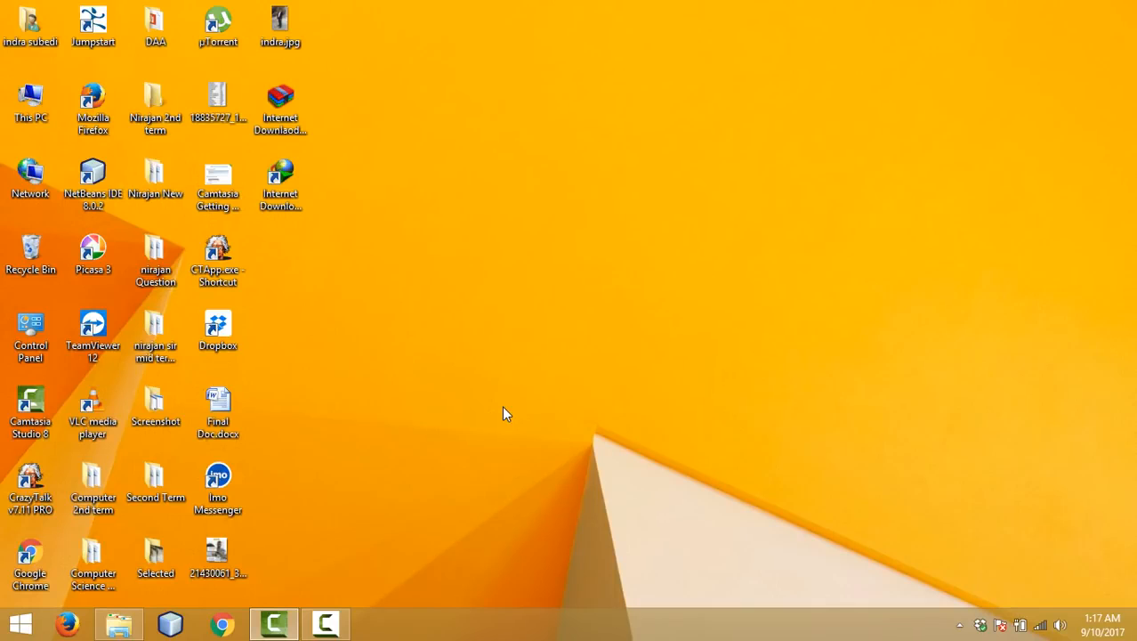
# Step: Search the Start screen for 'management' and launch SQL Server Management Studio
pyautogui.press('super')
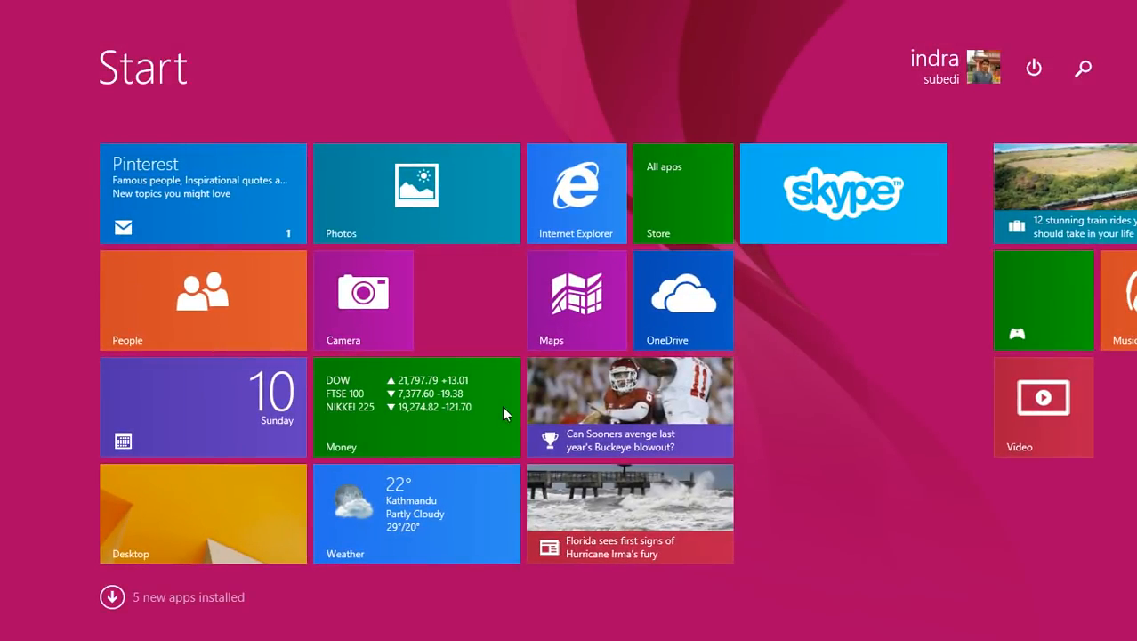
pyautogui.write('manage')
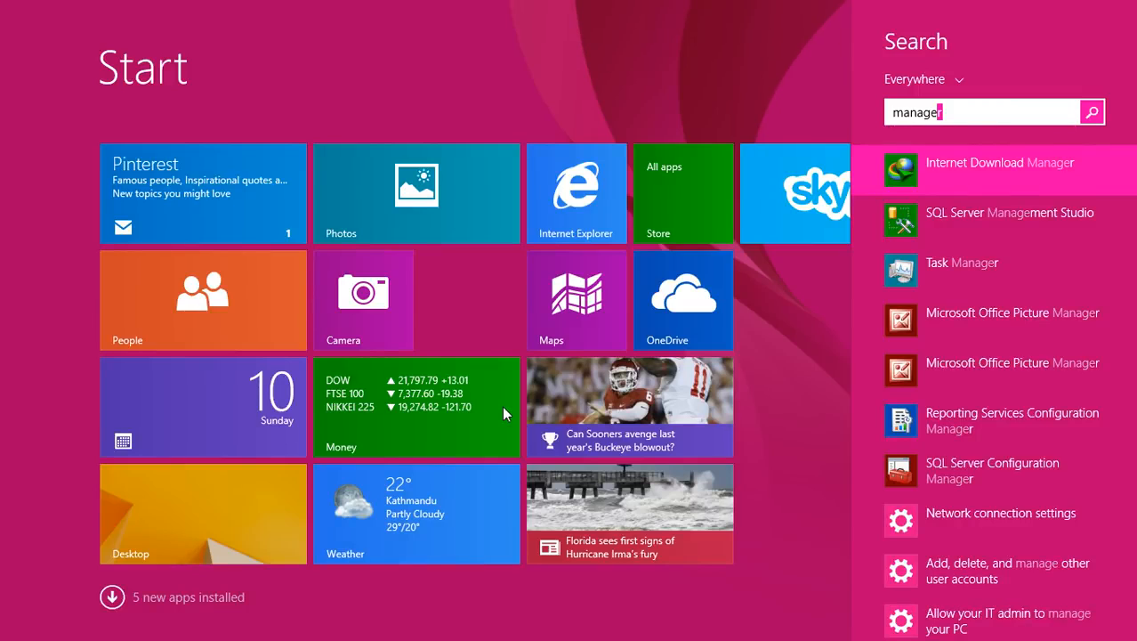
pyautogui.write('me')
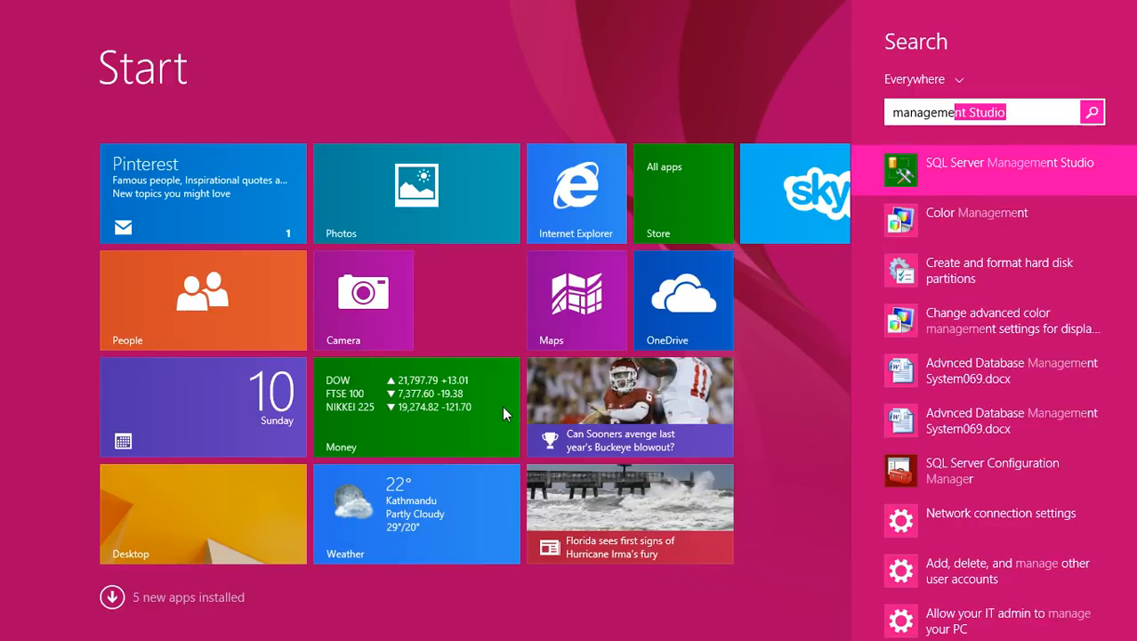
pyautogui.press('Return')
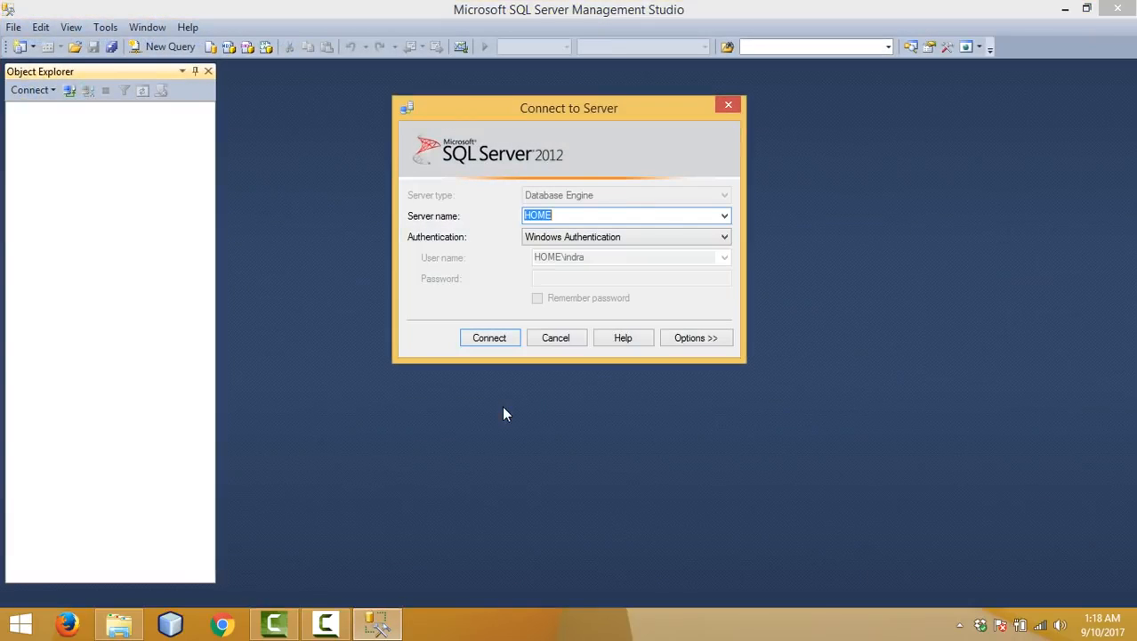
# Step: Connect to HOME using SQL Server Authentication with login sa, entering the password and ticking Remember password
pyautogui.click(653, 239)
pyautogui.click(646, 264)
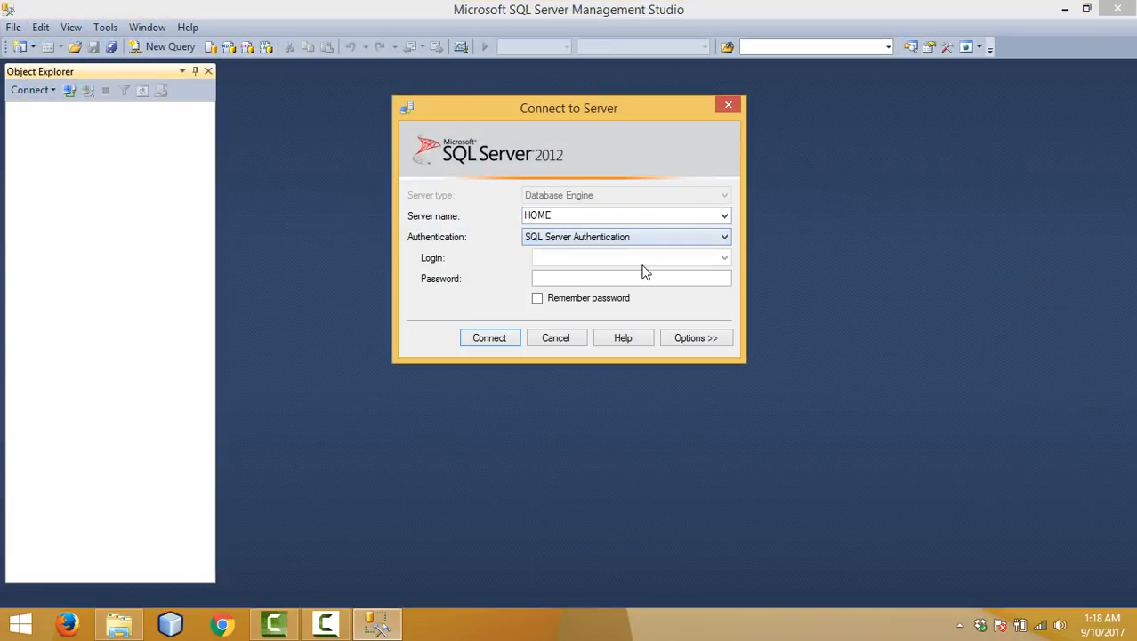
pyautogui.click(610, 259)
pyautogui.write('sa')
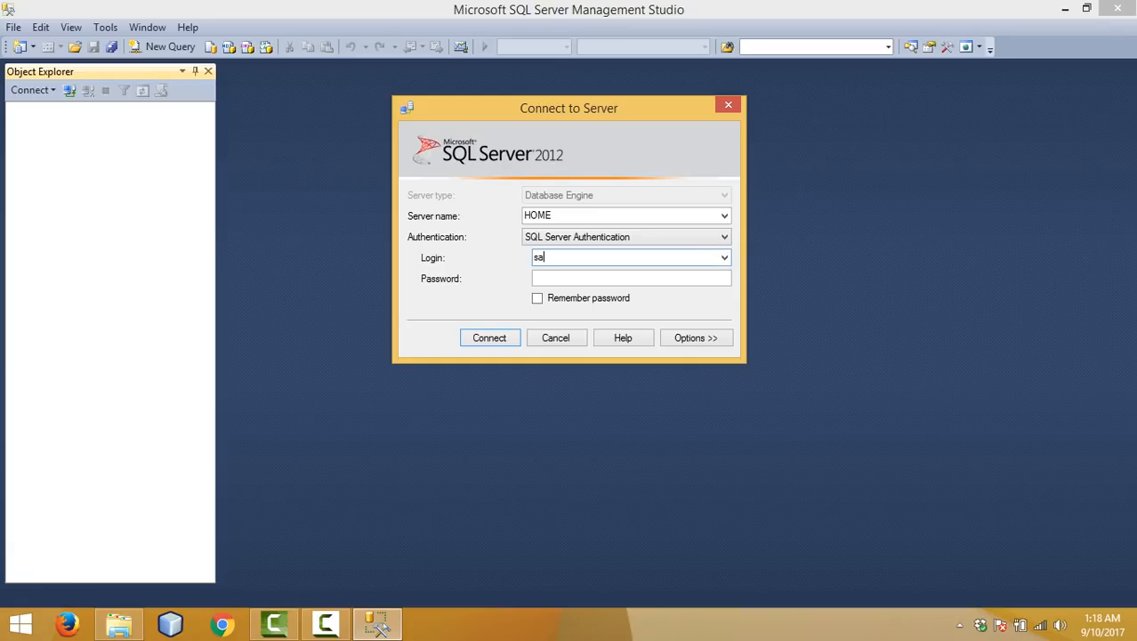
pyautogui.press('Tab')
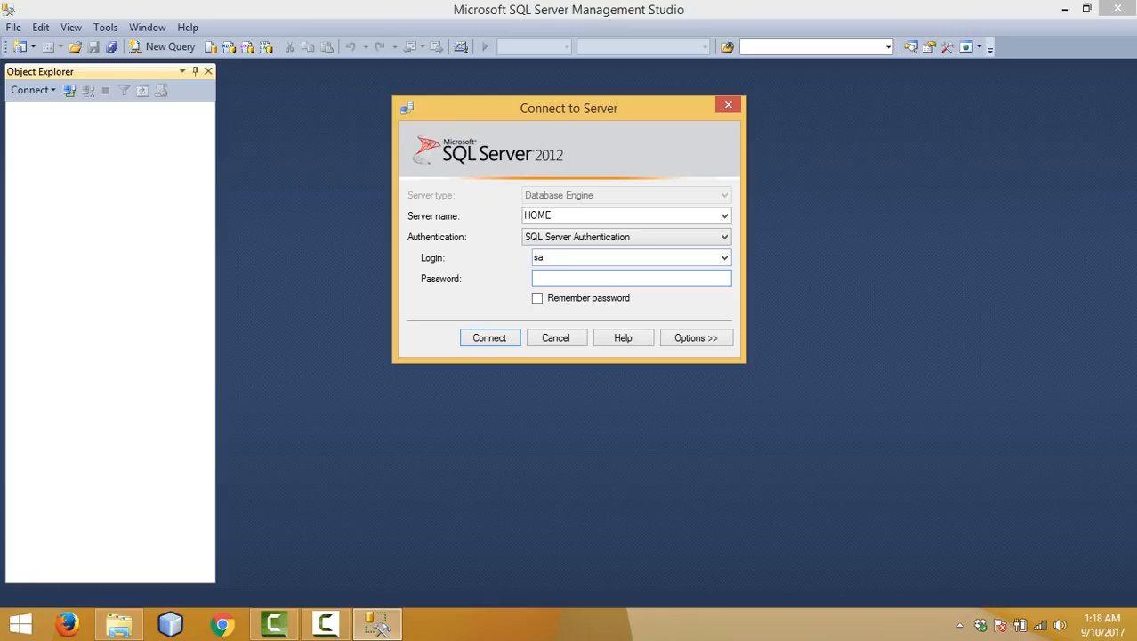
pyautogui.write('**********')
pyautogui.click(585, 299)
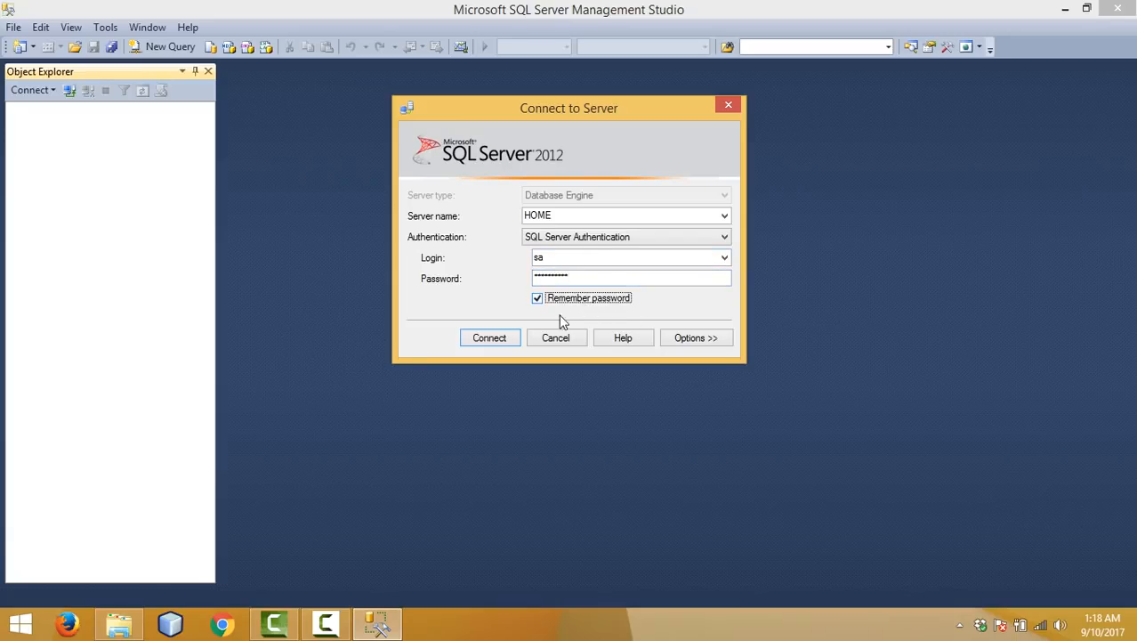
pyautogui.click(492, 340)
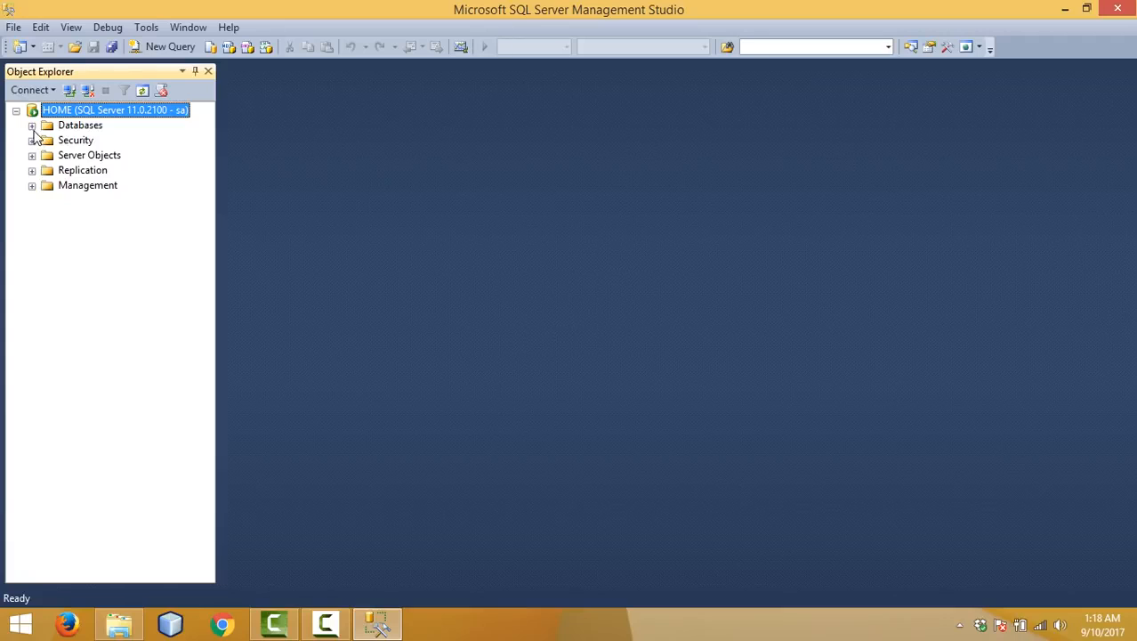
# Step: Expand Databases and System Databases under the sa connection, then collapse System Databases again
pyautogui.click(32, 126)
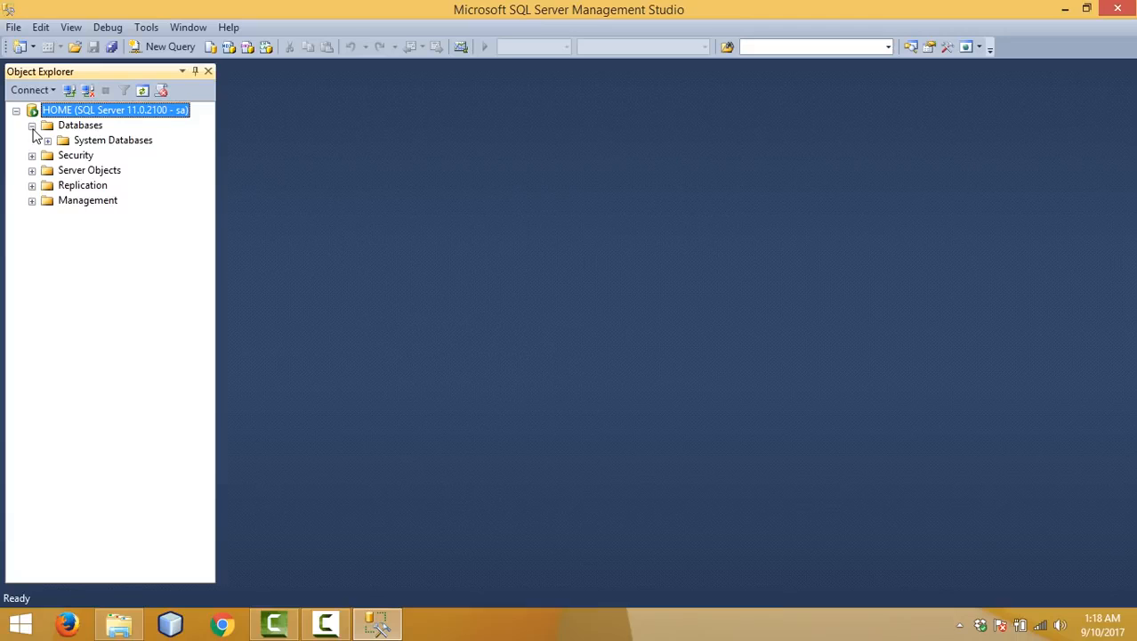
pyautogui.click(47, 140)
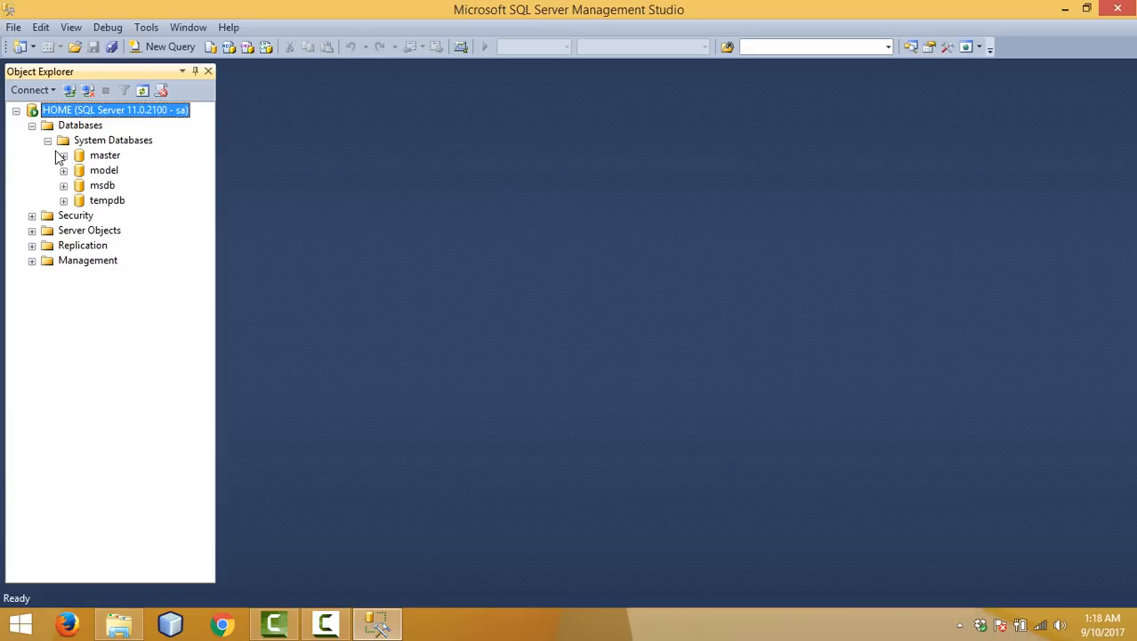
pyautogui.click(47, 141)
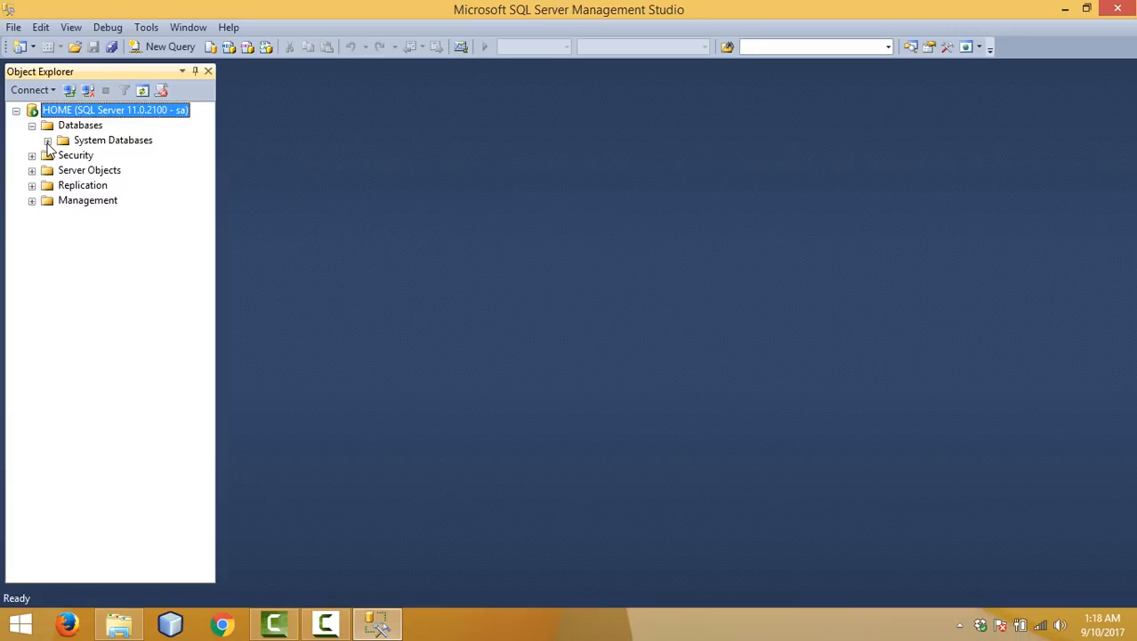